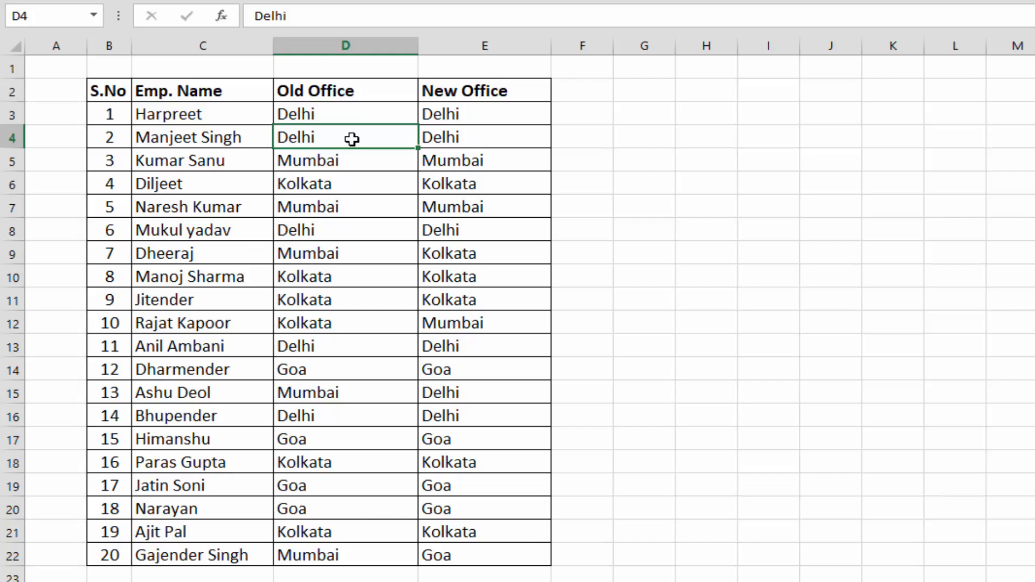
Compare the first few employees' Old Office and New Office entries row by row.
left_click_drag(469, 113, 475, 500)
left_click(352, 160)
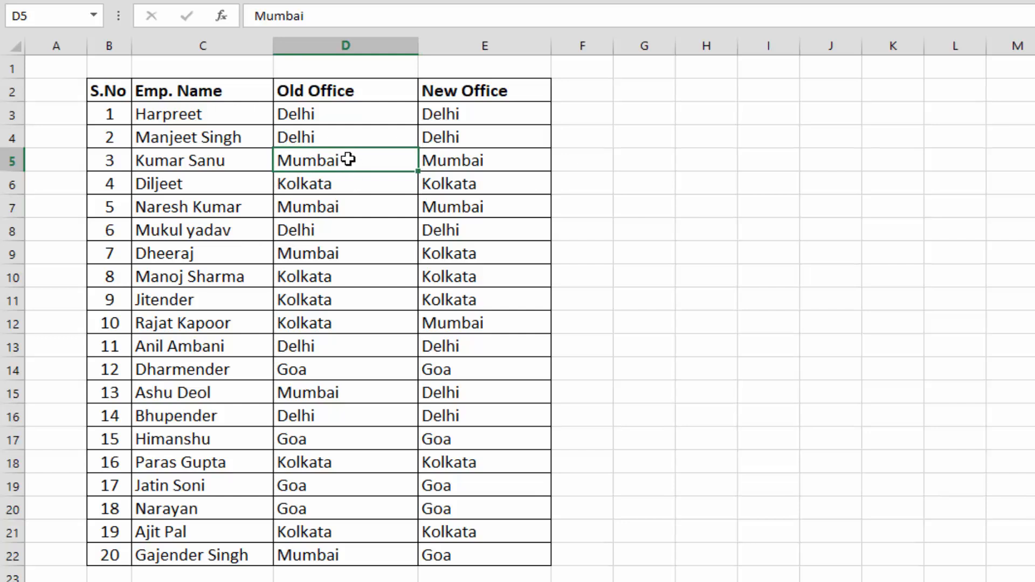
left_click(451, 161)
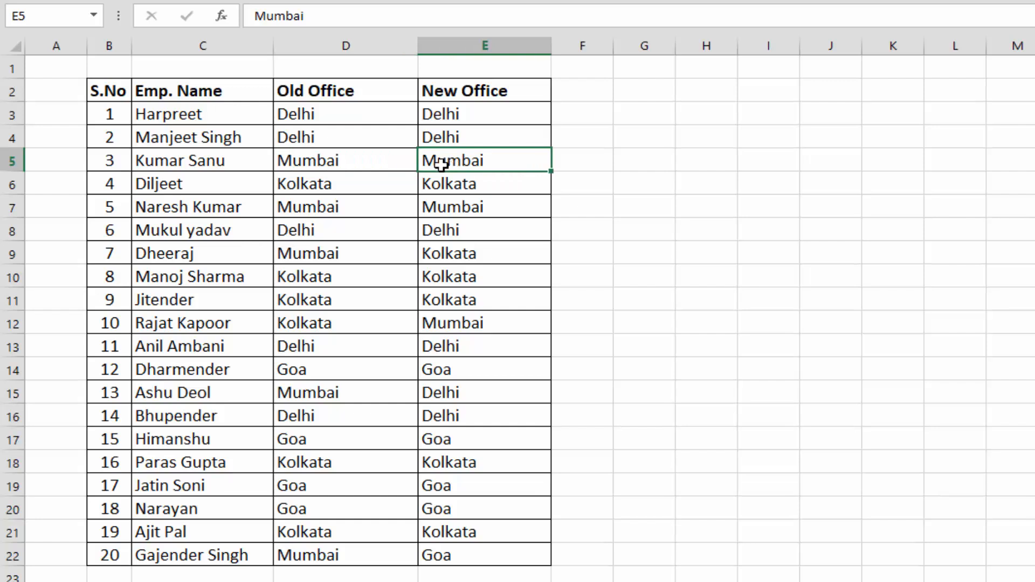
left_click(352, 184)
left_click(468, 184)
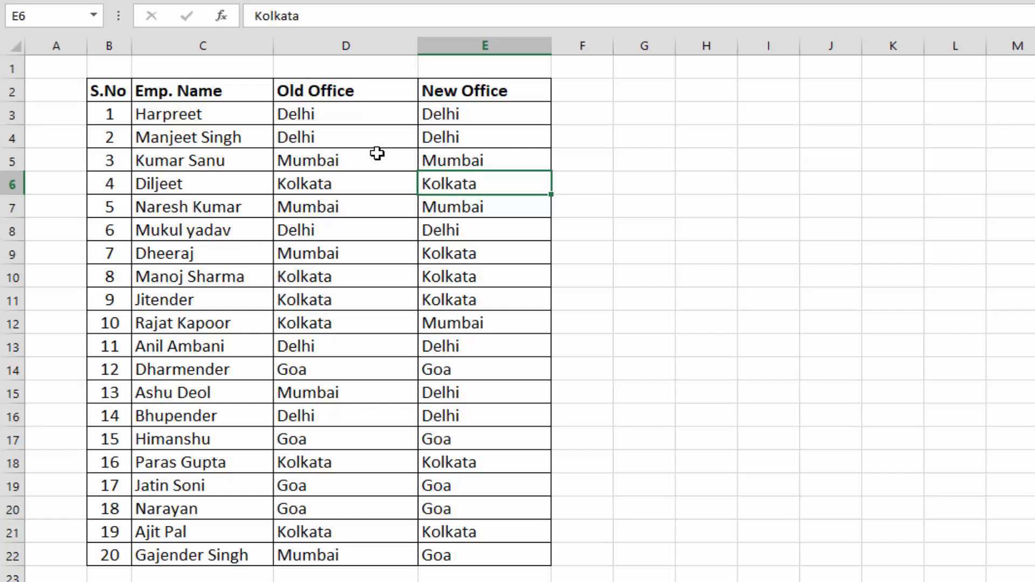
Select the New Office cells that differ from Old Office across D3:E22 and fill them yellow.
left_click_drag(340, 118, 467, 556)
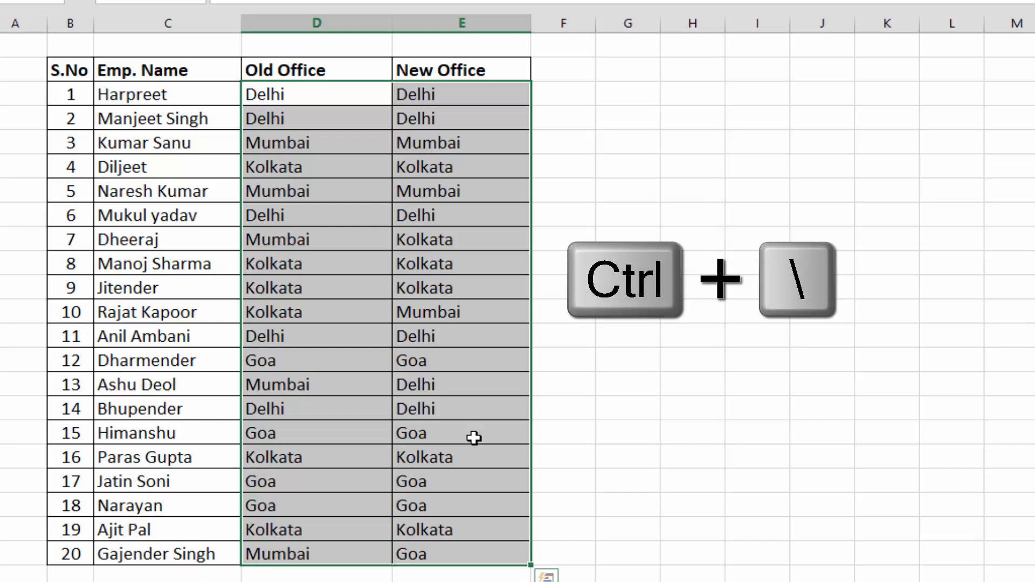
key("ctrl+backslash")
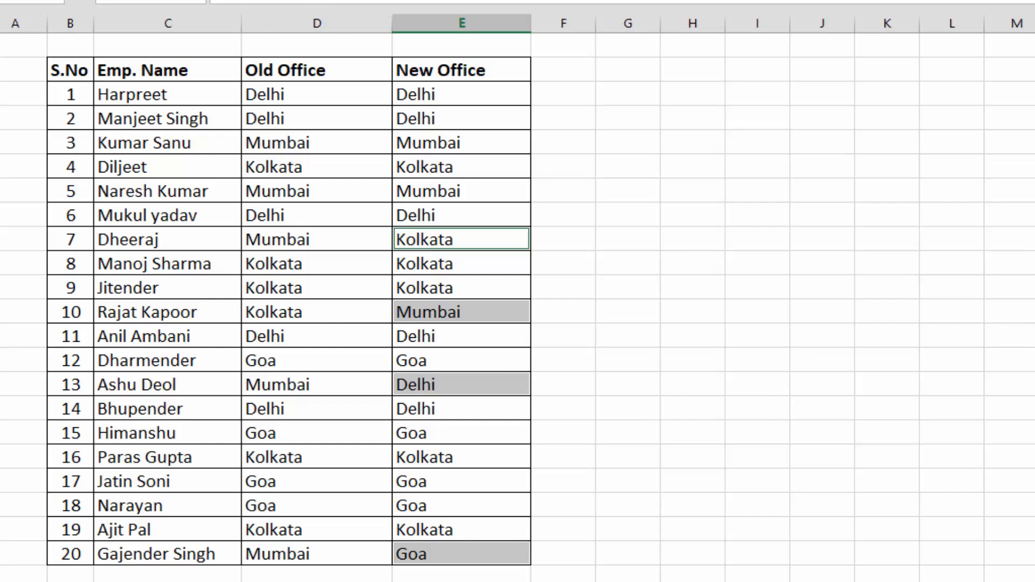
left_click(491, 290)
left_click(500, 248)
Check the yellow-highlighted New Office cells against the Old Office values in the same rows.
left_click(309, 235)
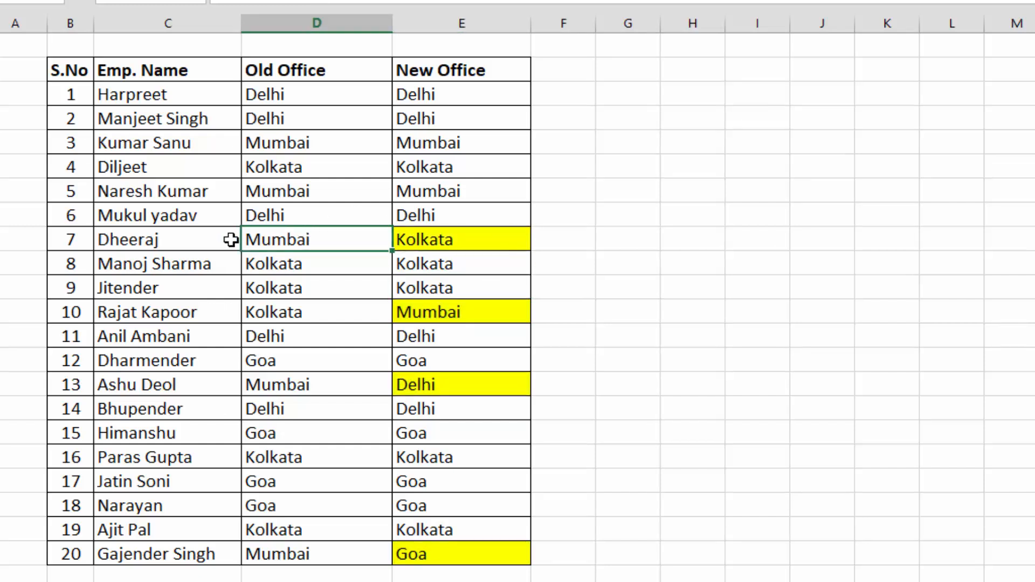
left_click(439, 239)
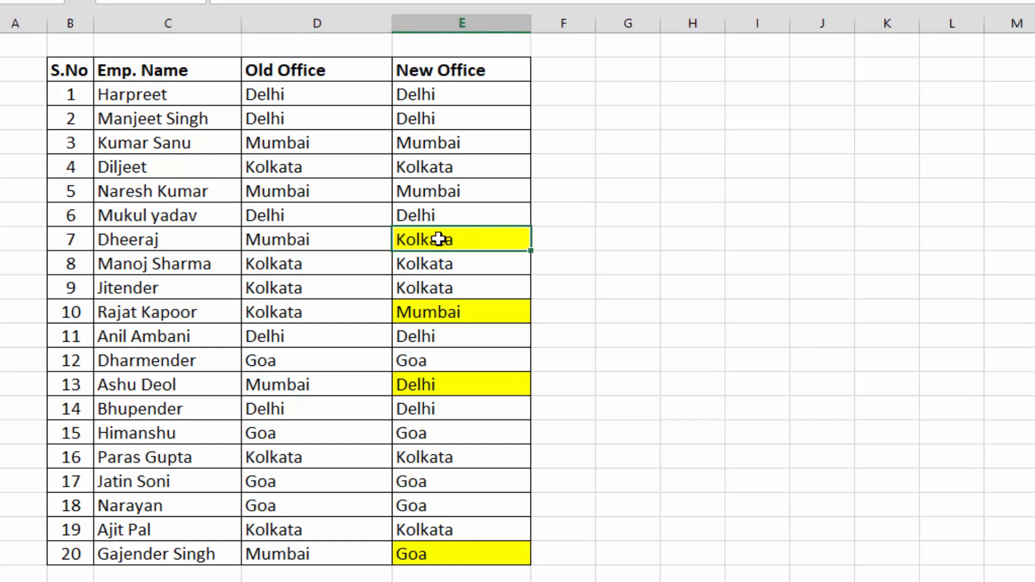
left_click(295, 313)
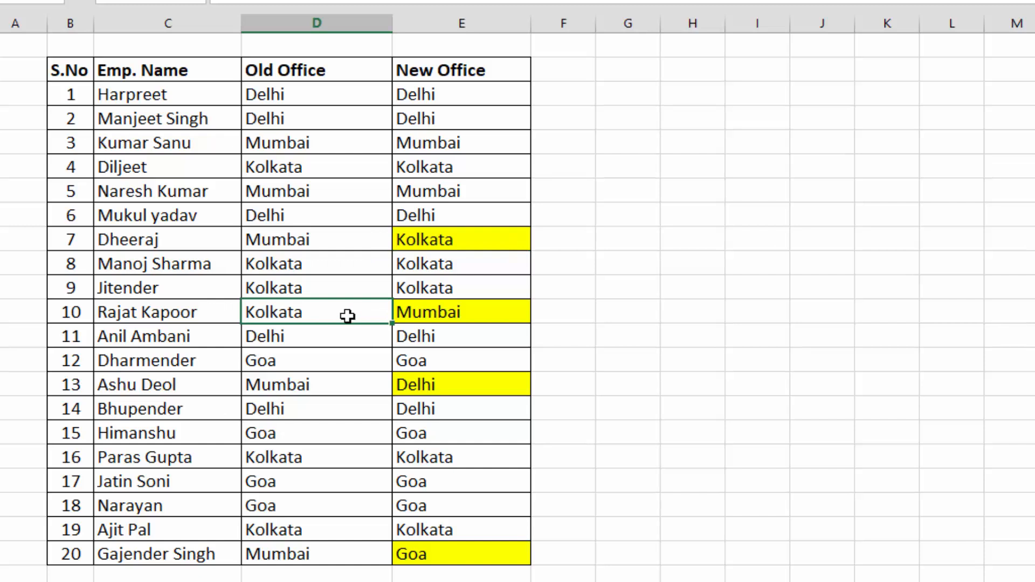
left_click(435, 313)
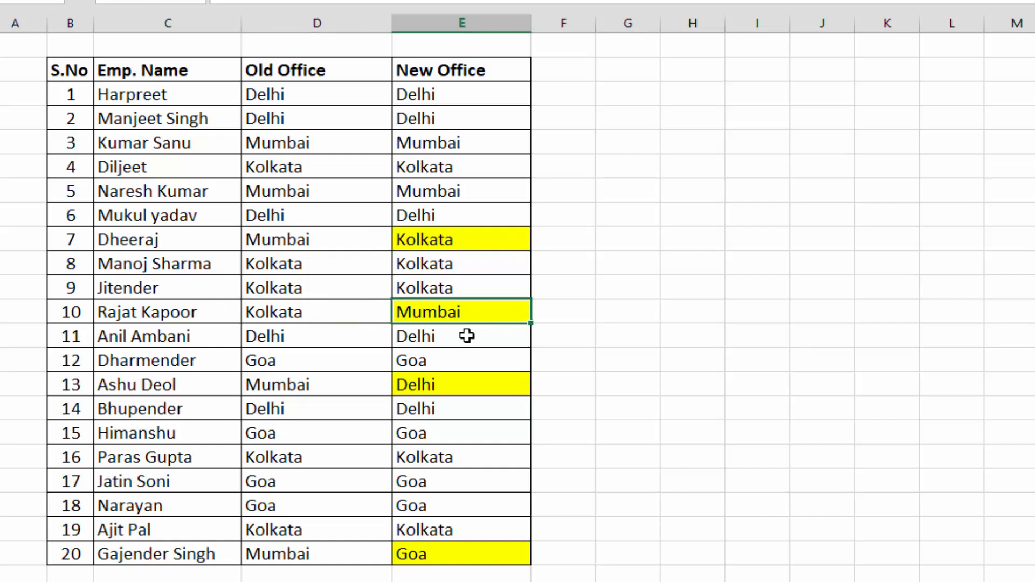
left_click(453, 269)
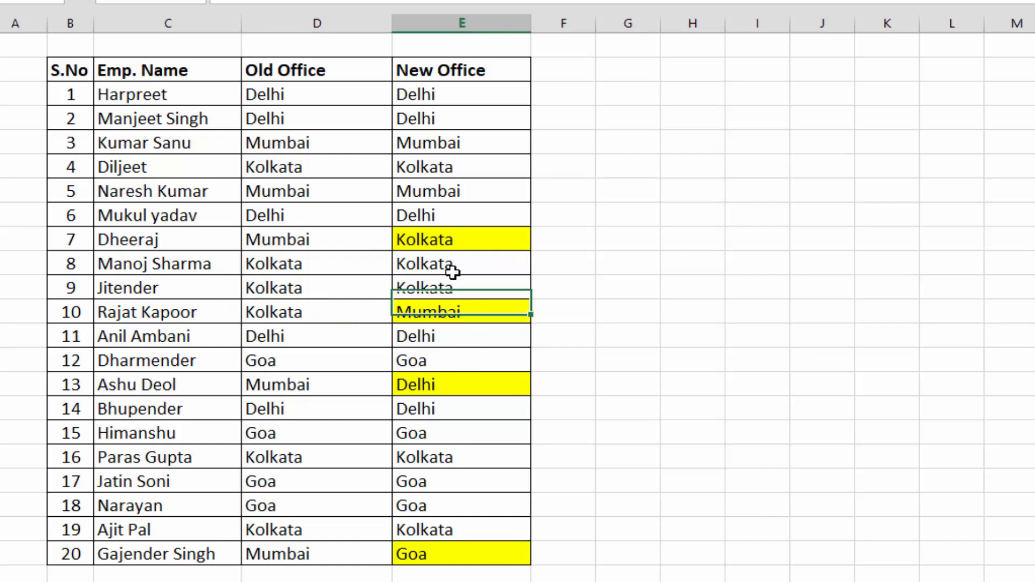
left_click(451, 312)
left_click(447, 380)
left_click(448, 550)
left_click(340, 535)
left_click(446, 528)
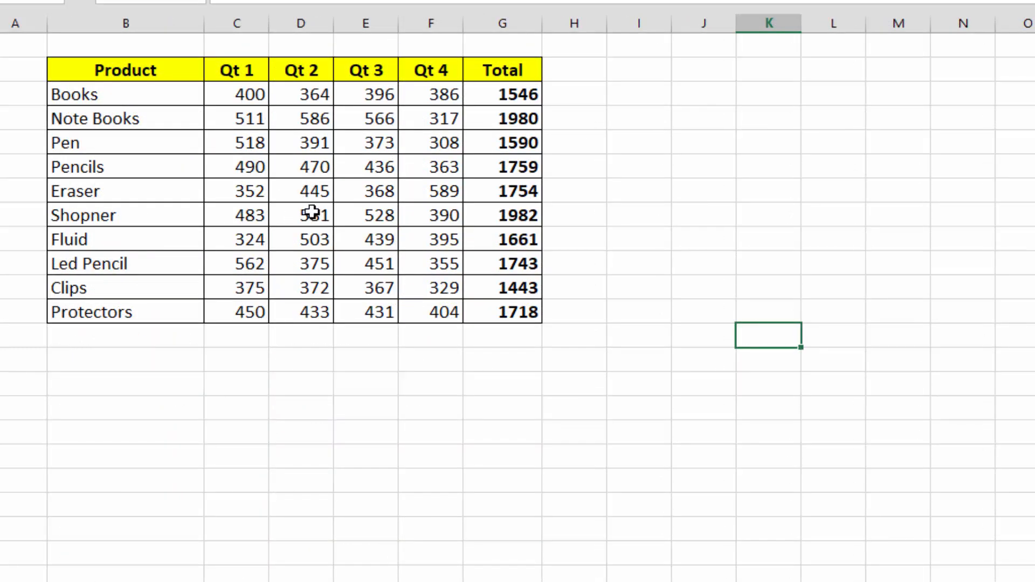
Examine the product sales table's layout, covering the product names, the Qt 1 to Qt 4 columns and the Total column.
left_click_drag(145, 99, 143, 282)
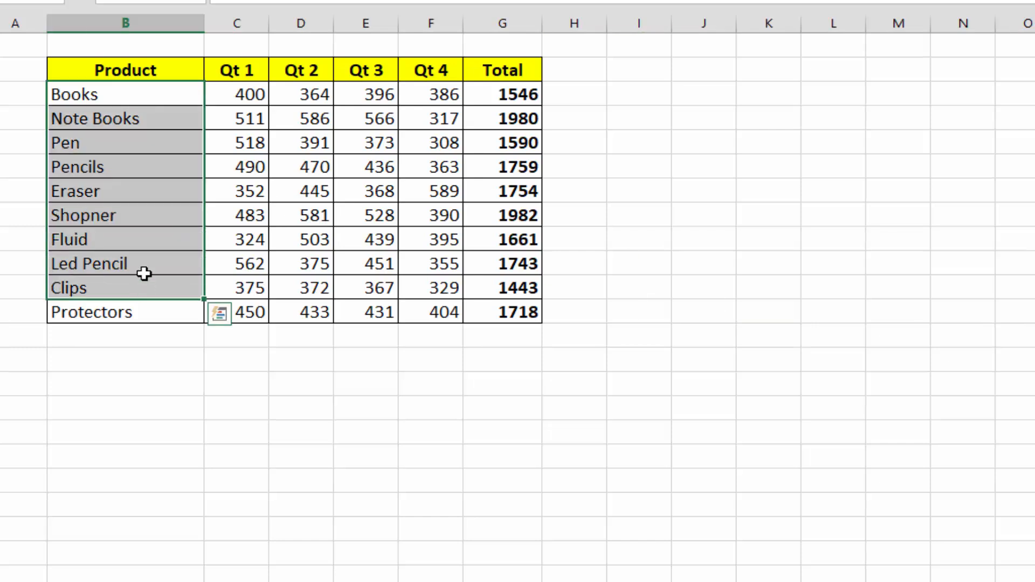
left_click(236, 96)
left_click(275, 95)
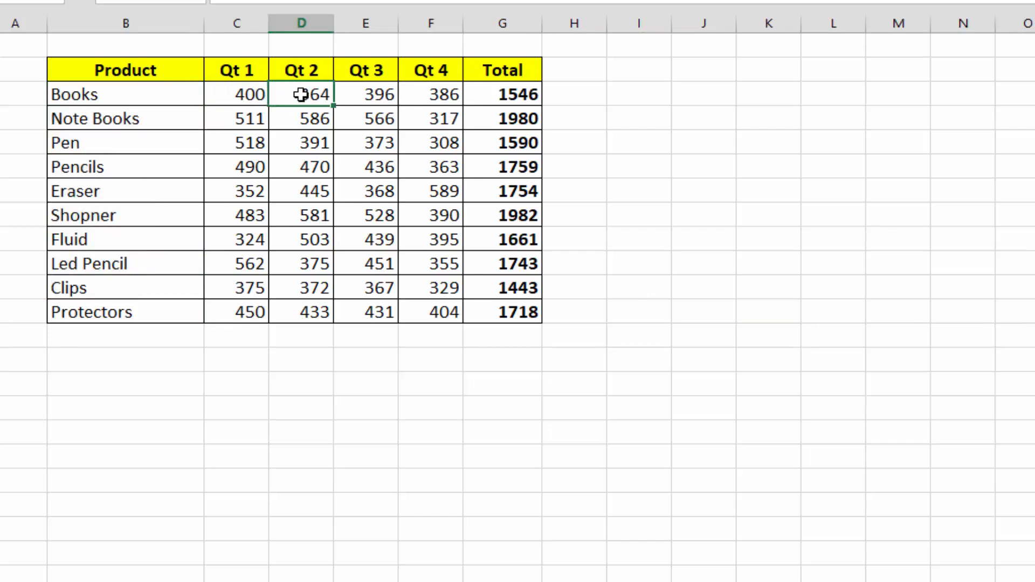
left_click(437, 95)
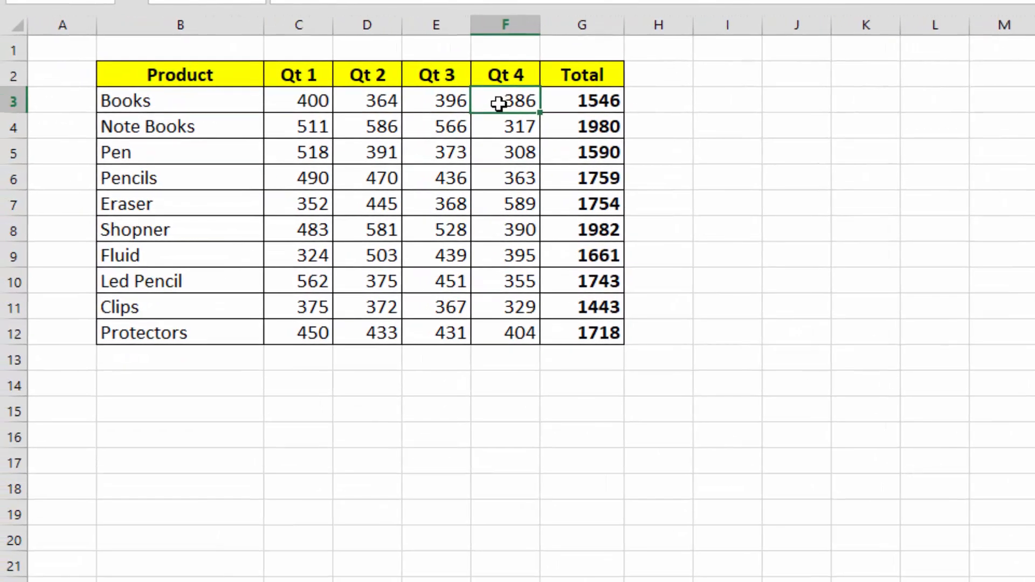
left_click(555, 97)
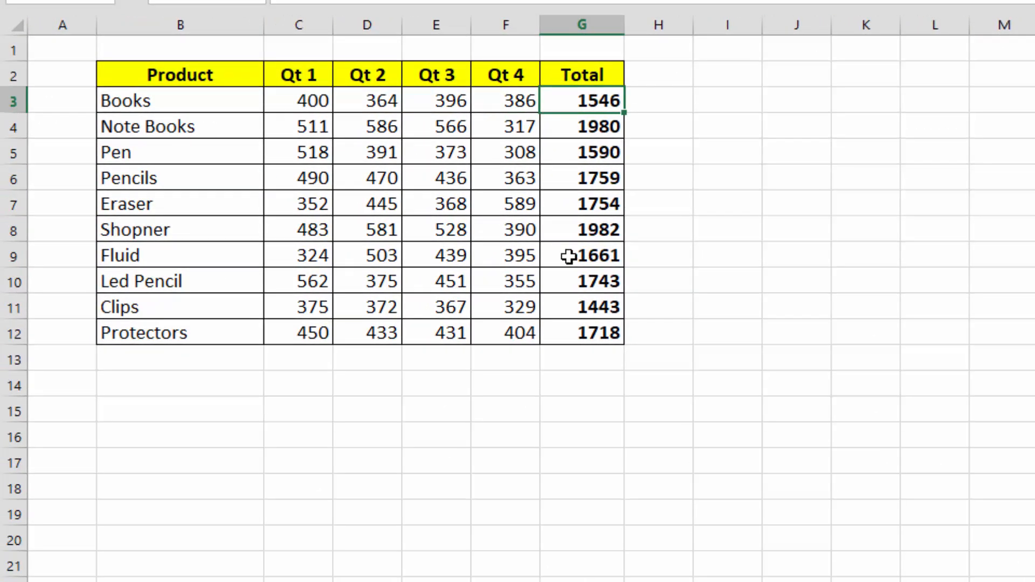
left_click_drag(224, 106, 541, 328)
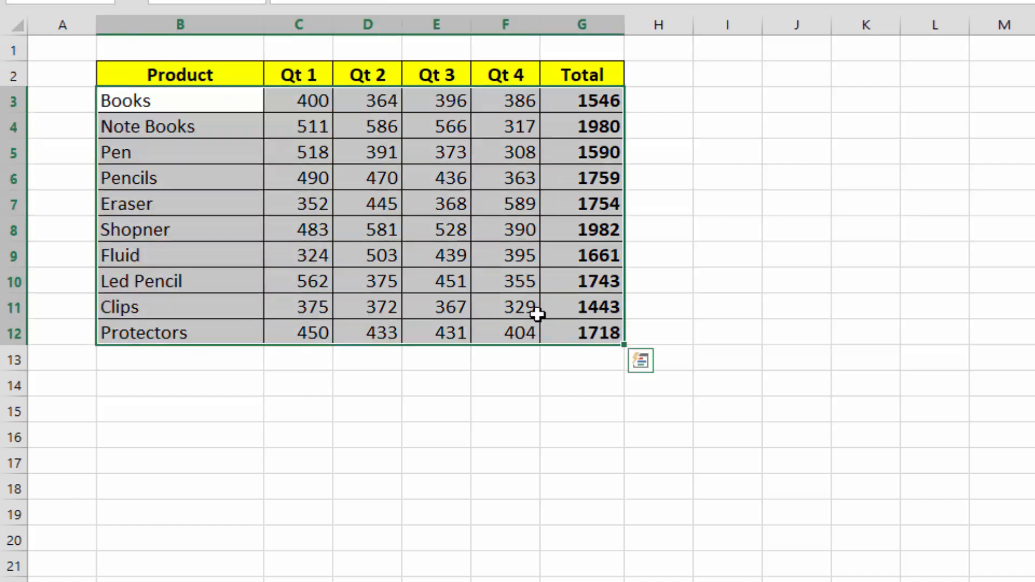
left_click(462, 275)
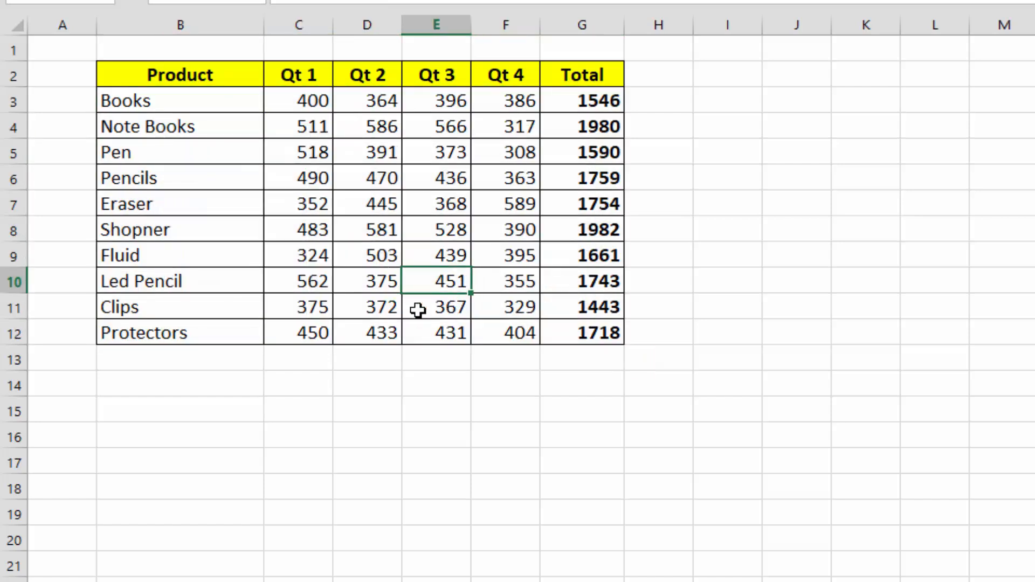
Examine the sheet with the unpivoted list, checking how each product's quarters and totals are arranged under Row, Column and Value.
left_click(305, 581)
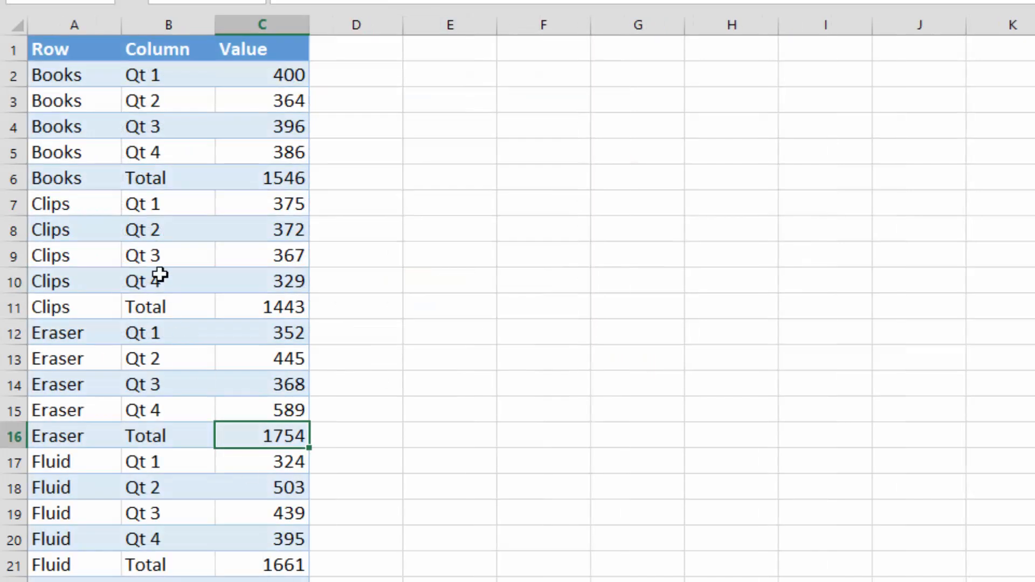
left_click(85, 125)
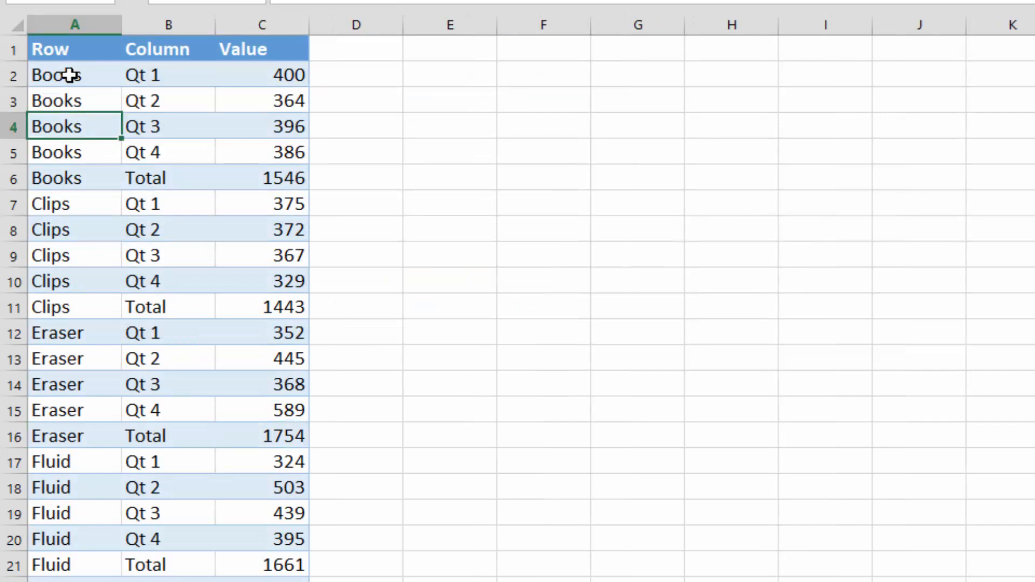
left_click_drag(70, 75, 70, 178)
left_click_drag(143, 74, 142, 133)
left_click(142, 170)
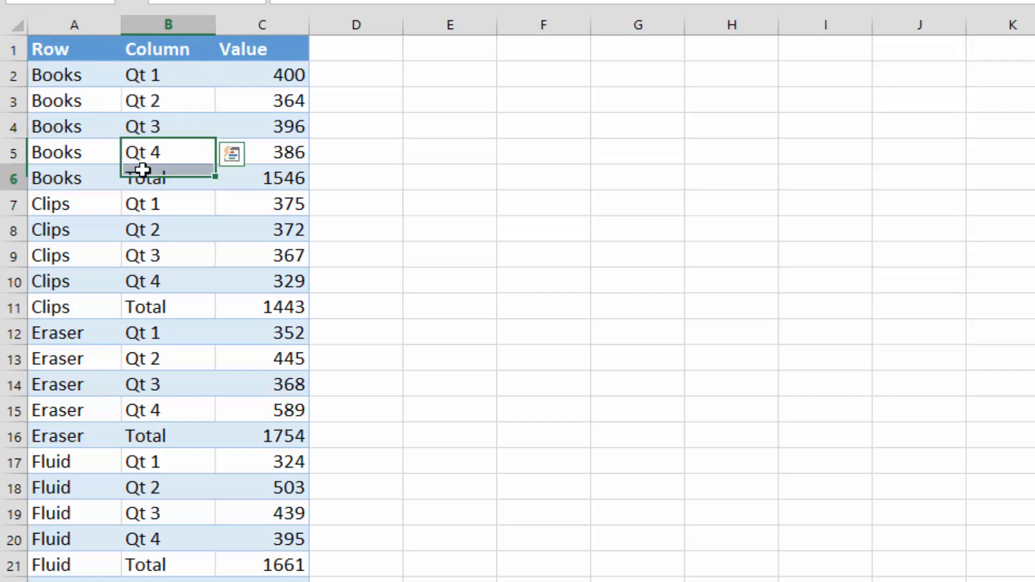
left_click_drag(267, 68, 263, 196)
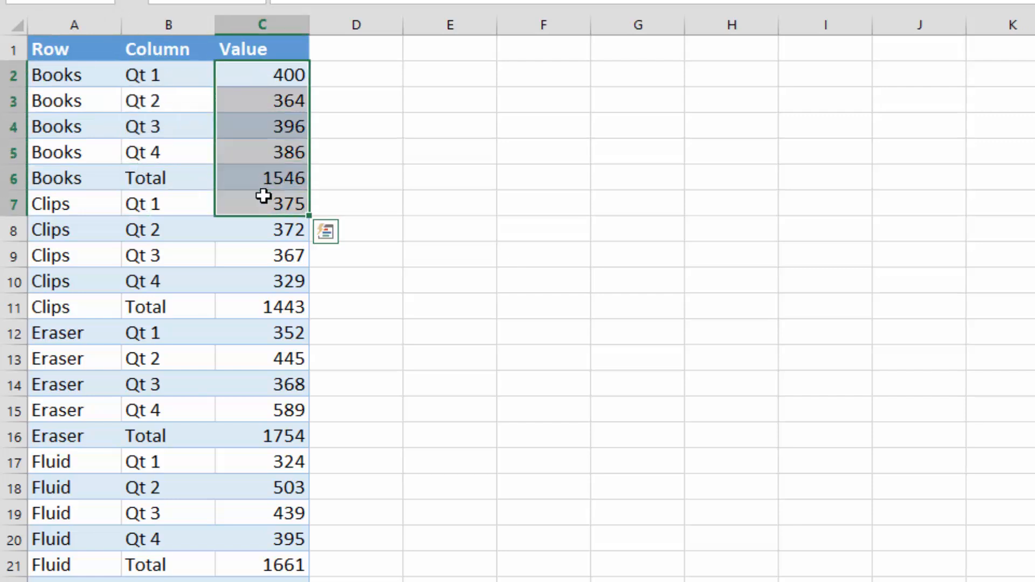
left_click_drag(57, 208, 138, 287)
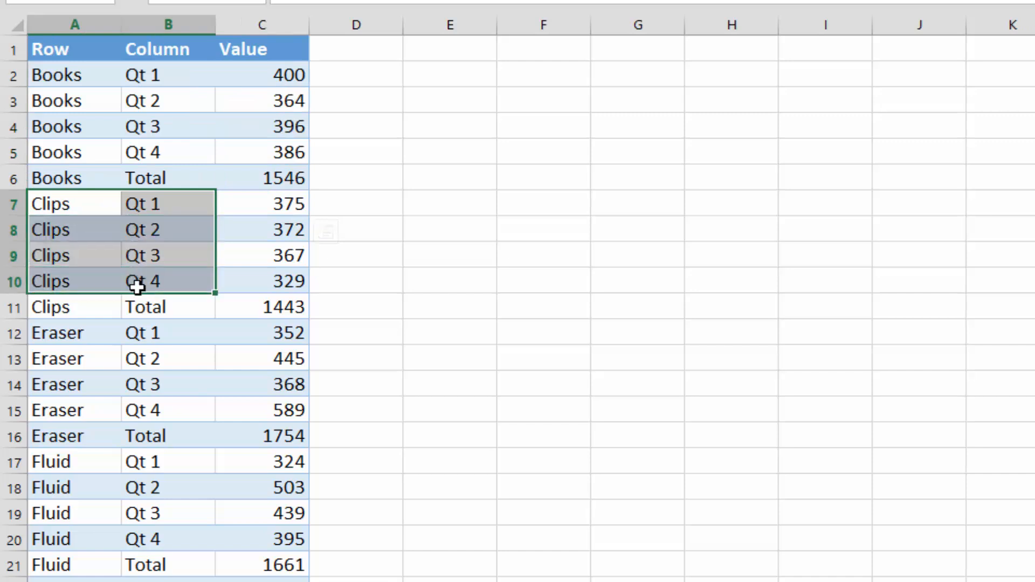
left_click(134, 314)
left_click_drag(76, 335, 162, 436)
left_click(266, 351)
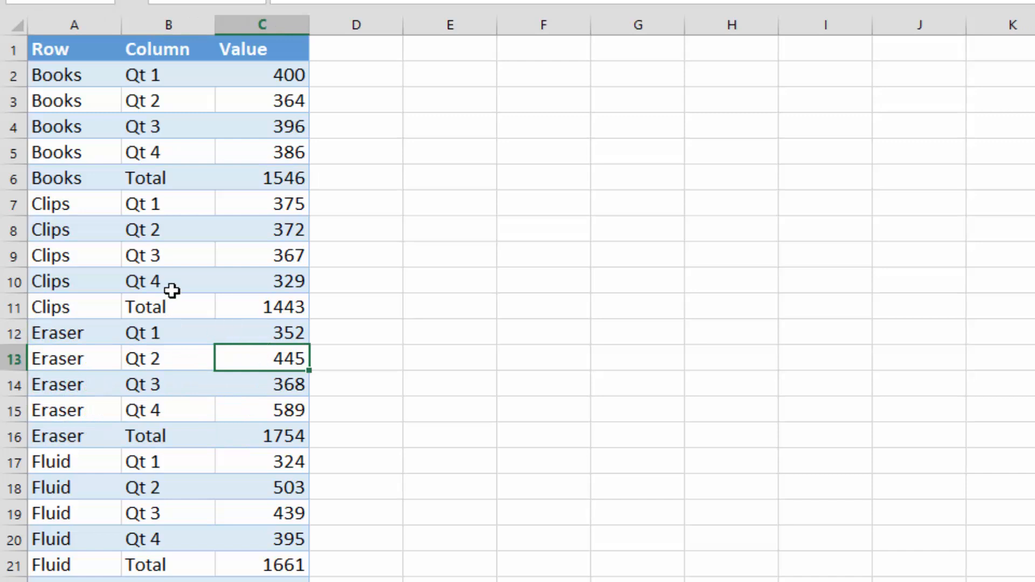
left_click_drag(95, 111, 210, 406)
left_click(207, 290)
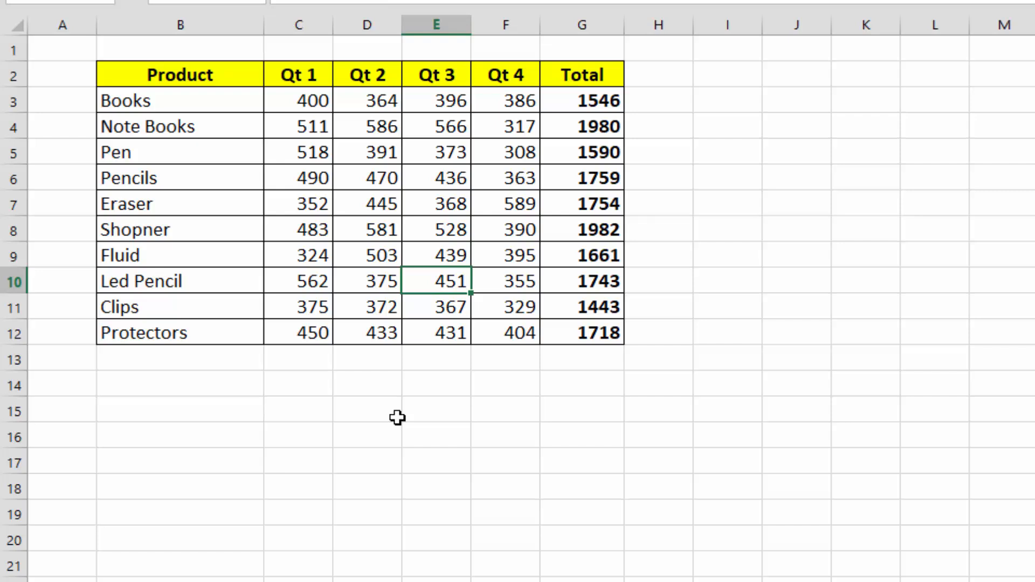
Look for the PivotTable and PivotChart Wizard among the ribbon commands, with a cell of the product table selected.
left_click(367, 206)
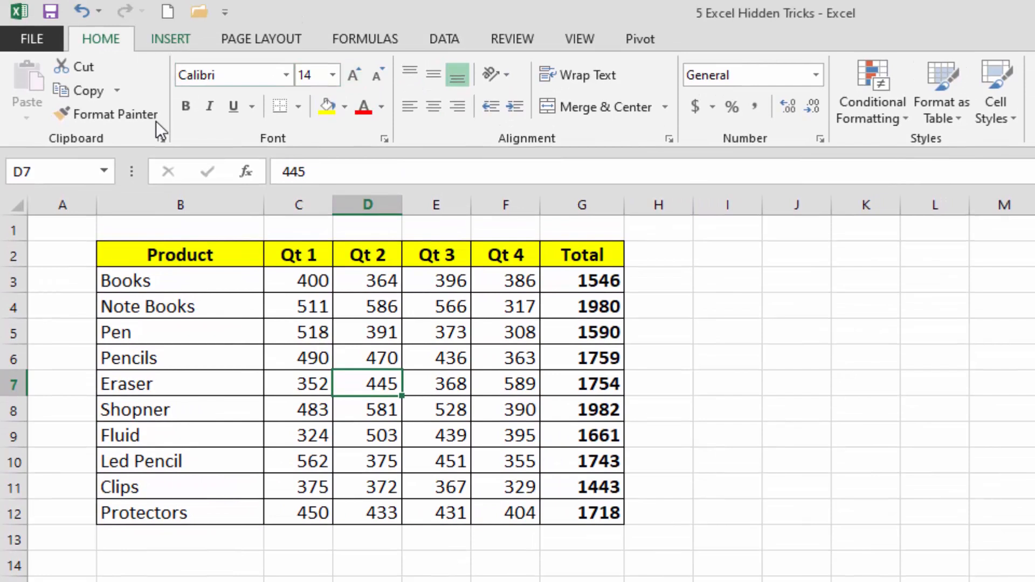
left_click(169, 40)
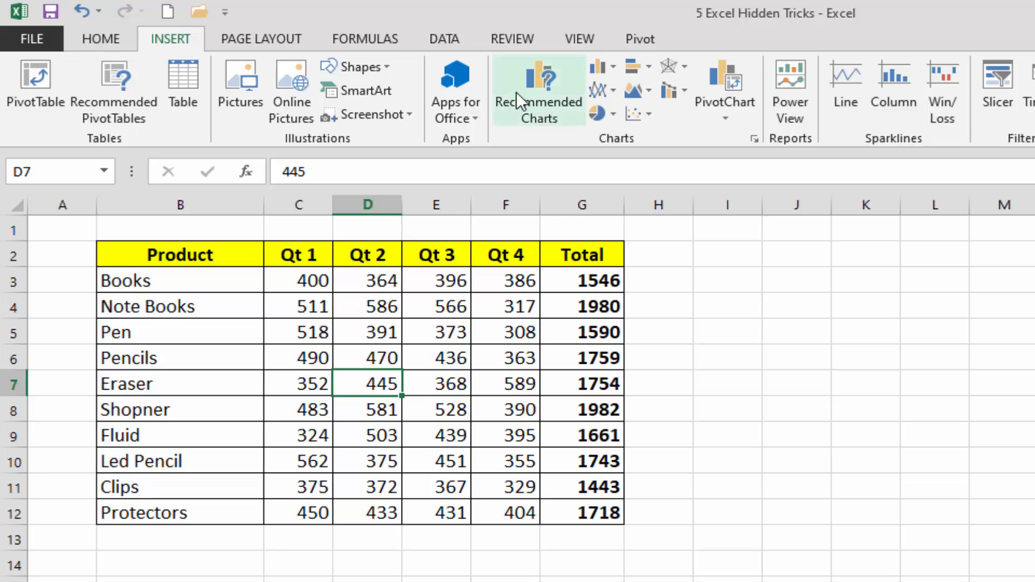
left_click(642, 41)
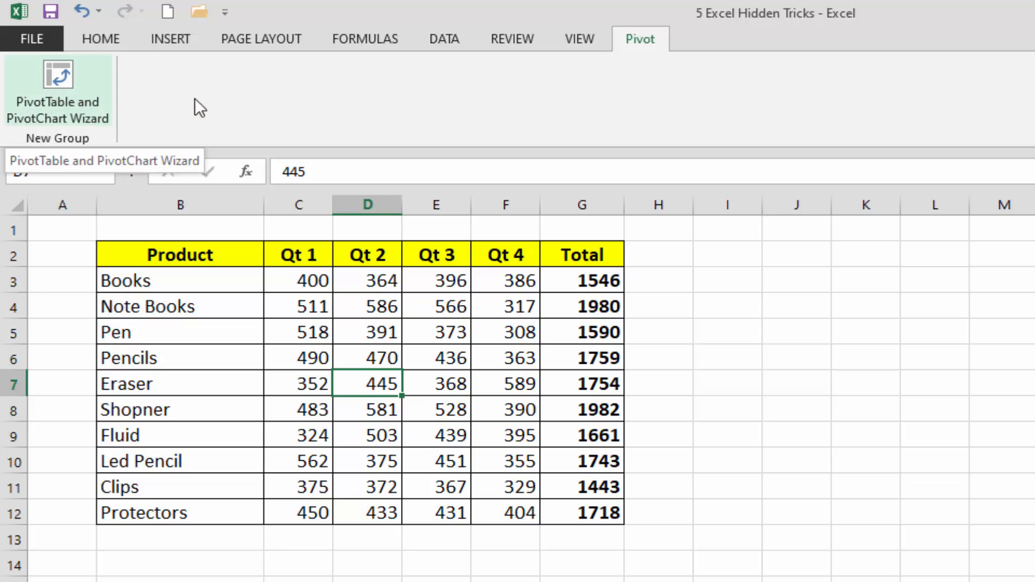
Add the PivotTable and PivotChart Wizard from Commands Not in the Ribbon to the Quick Access Toolbar for all documents.
left_click(225, 12)
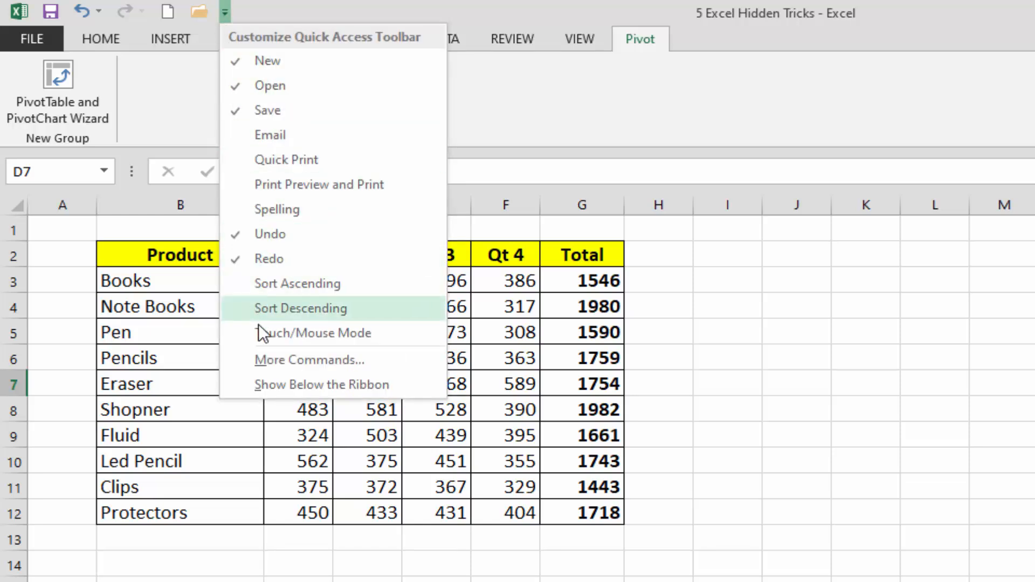
left_click(312, 359)
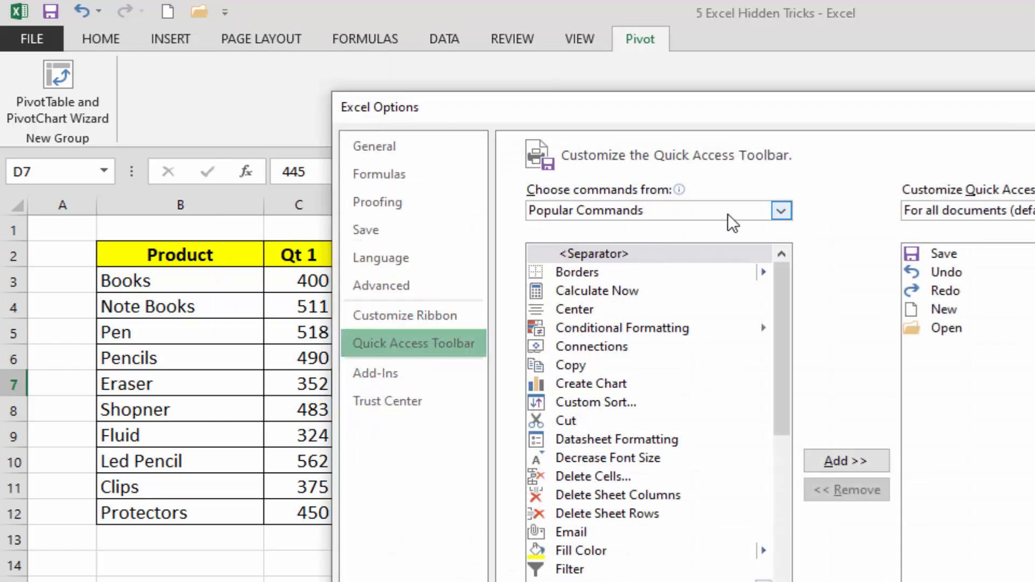
left_click(782, 211)
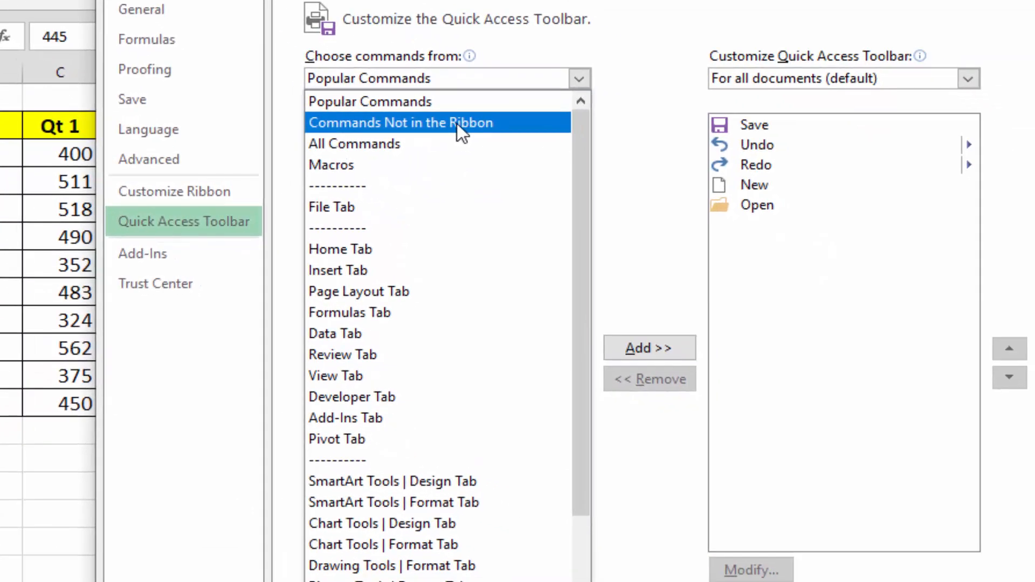
left_click(458, 123)
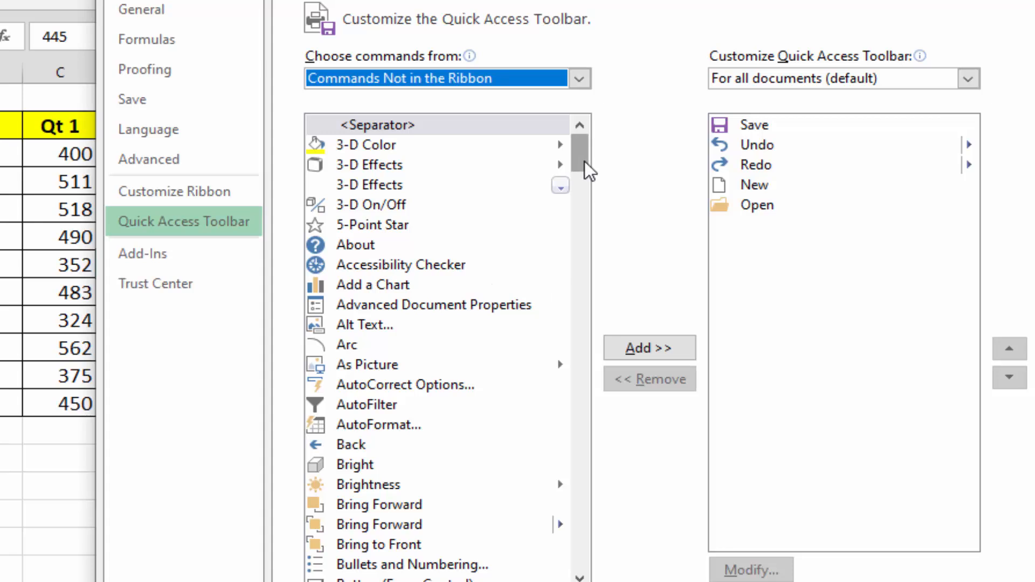
left_click_drag(583, 167, 562, 384)
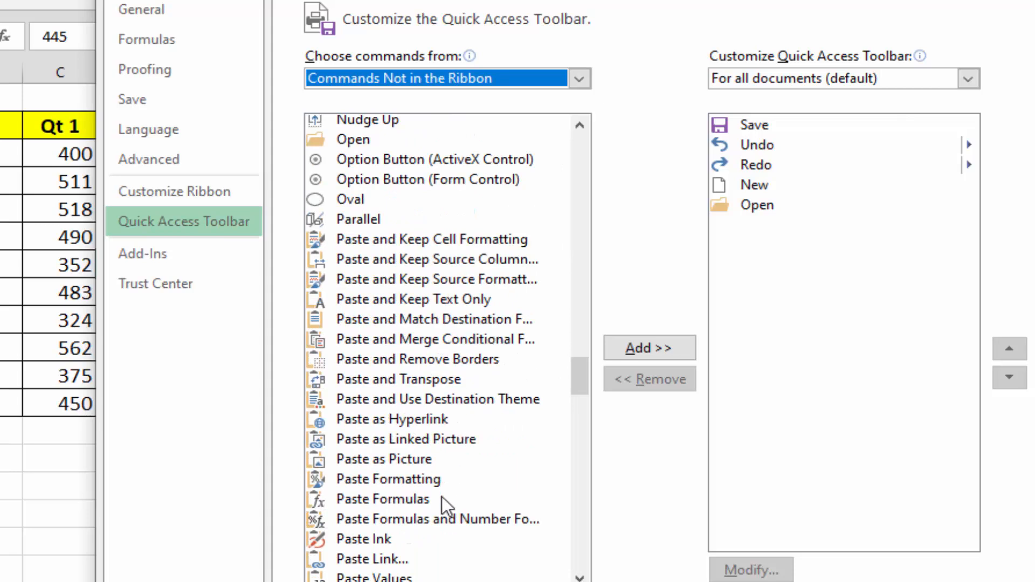
scroll(444, 508, "down", 2)
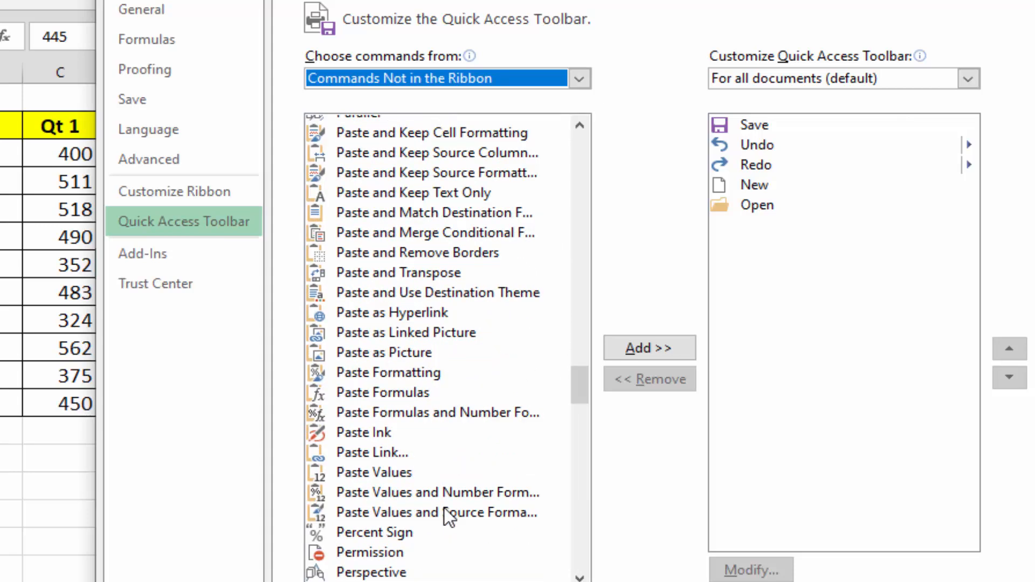
scroll(444, 512, "down", 1)
scroll(445, 508, "down", 3)
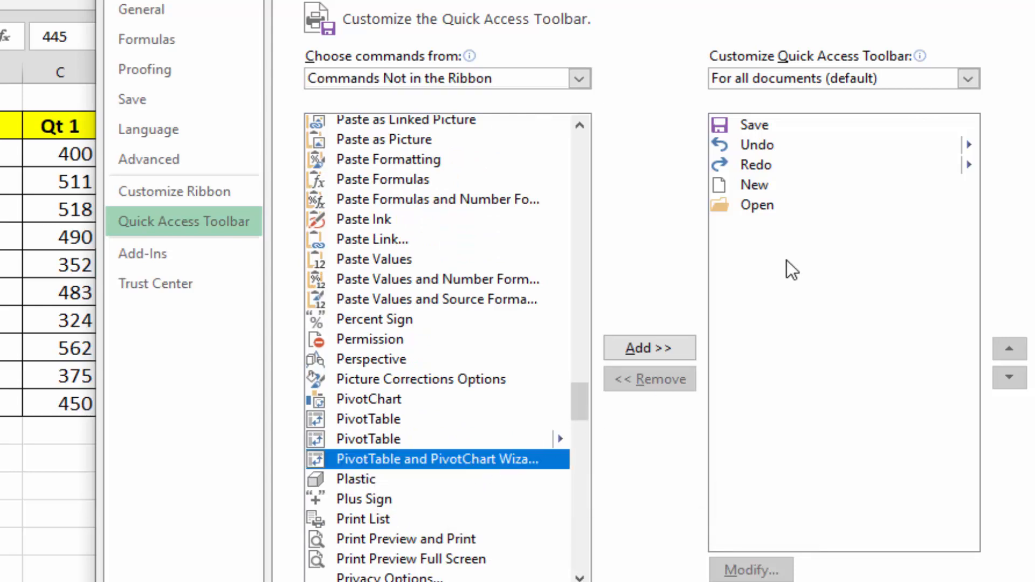
left_click(664, 354)
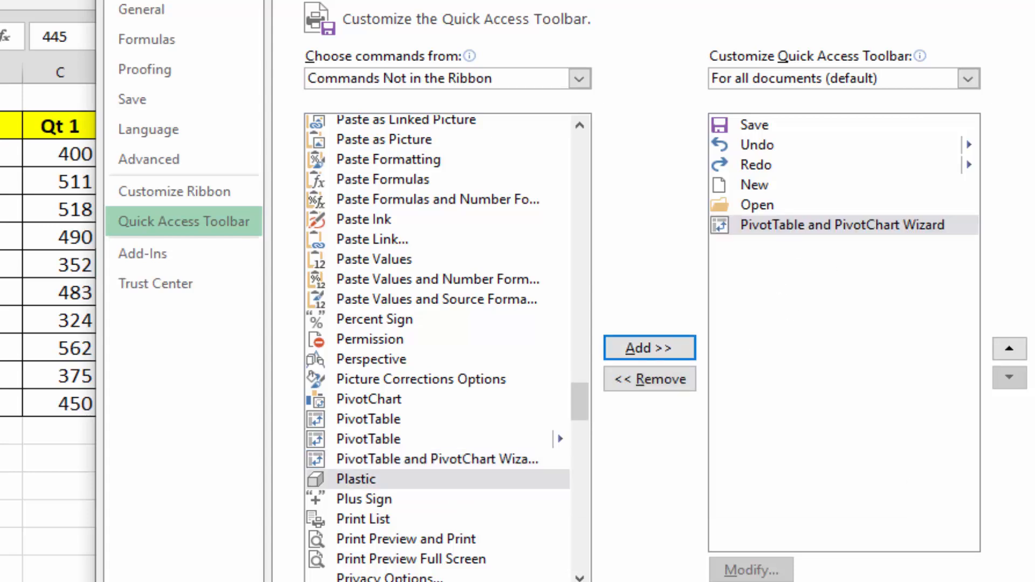
key("Return")
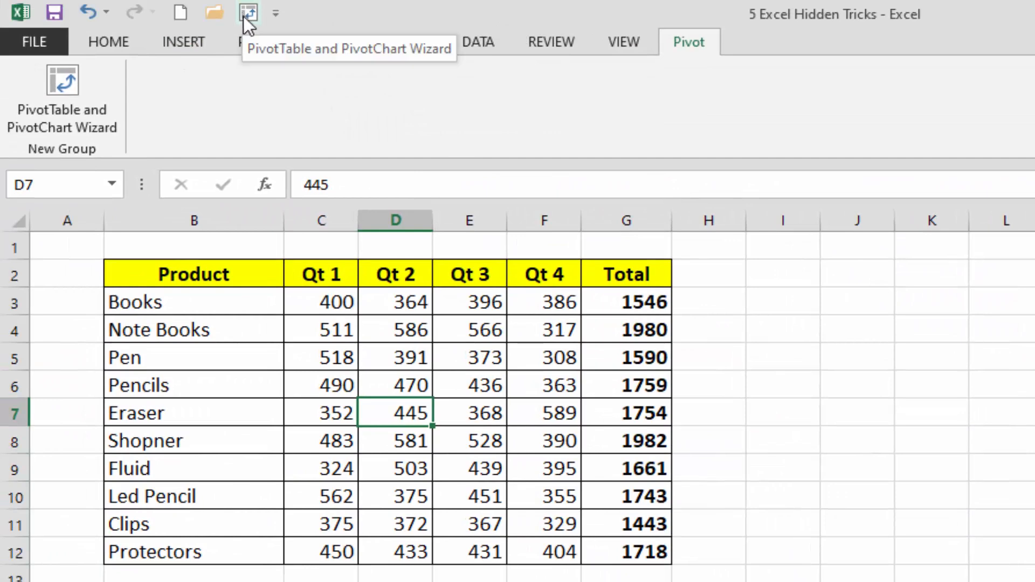
left_click(248, 13)
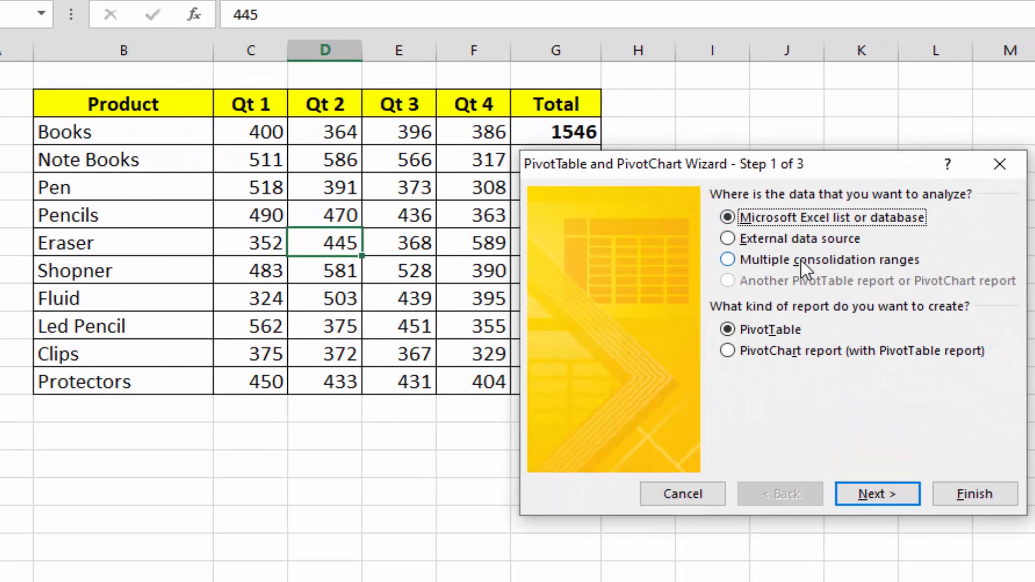
left_click(984, 500)
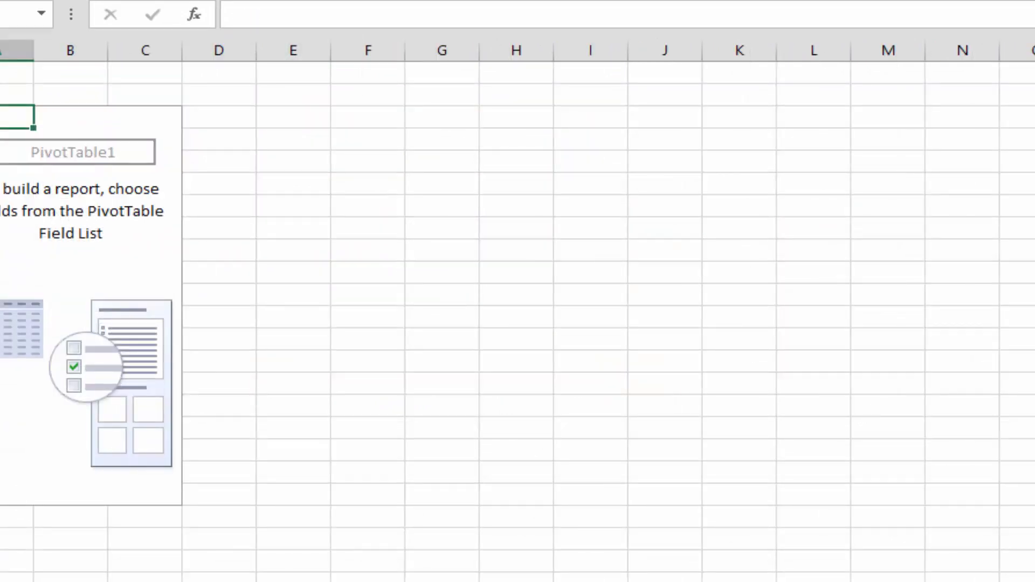
right_click(302, 581)
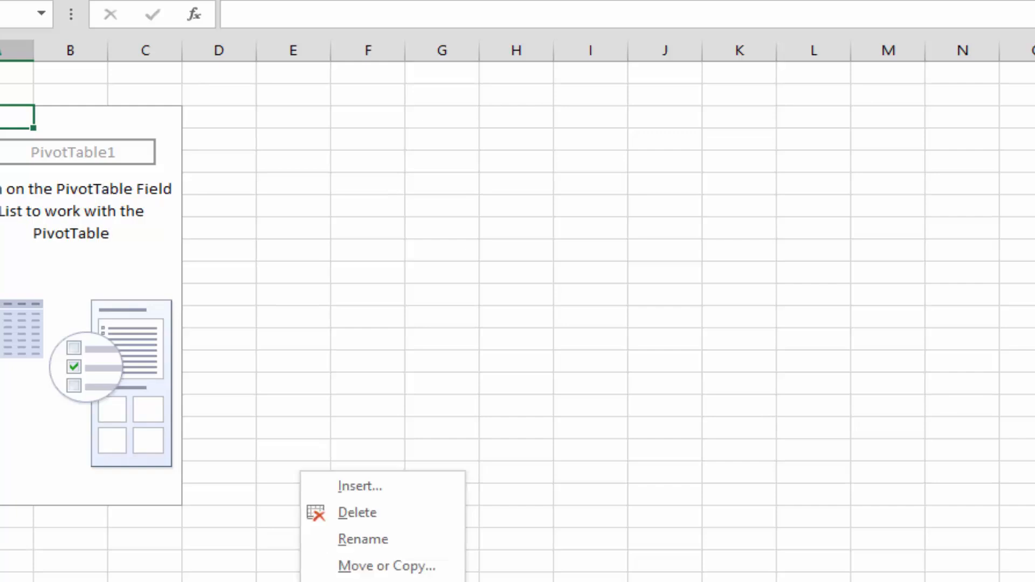
left_click(375, 513)
Start the PivotTable and PivotChart Wizard for a PivotTable from multiple consolidation ranges, with a single page field created automatically.
left_click(376, 203)
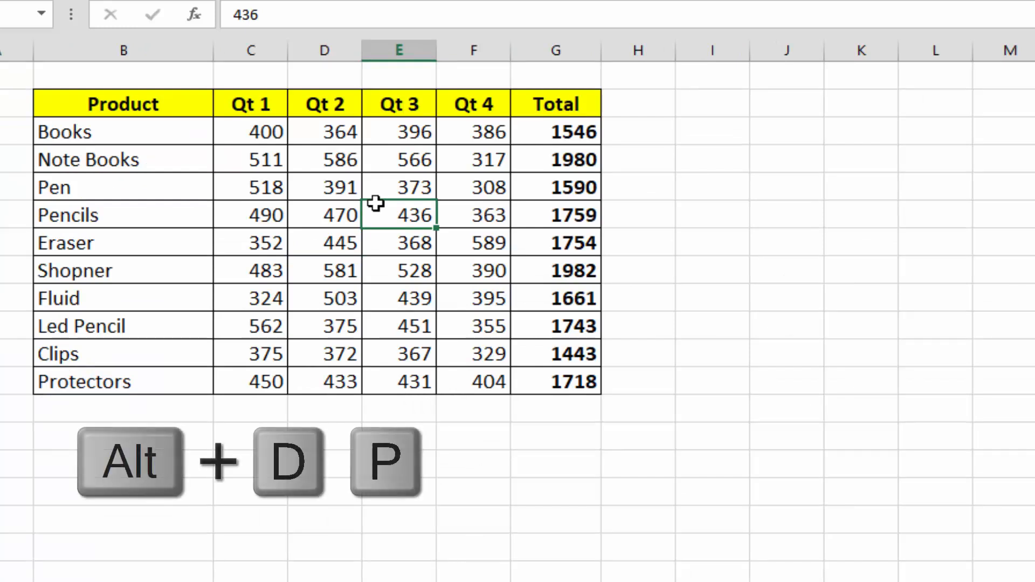
key("alt+d")
key("p")
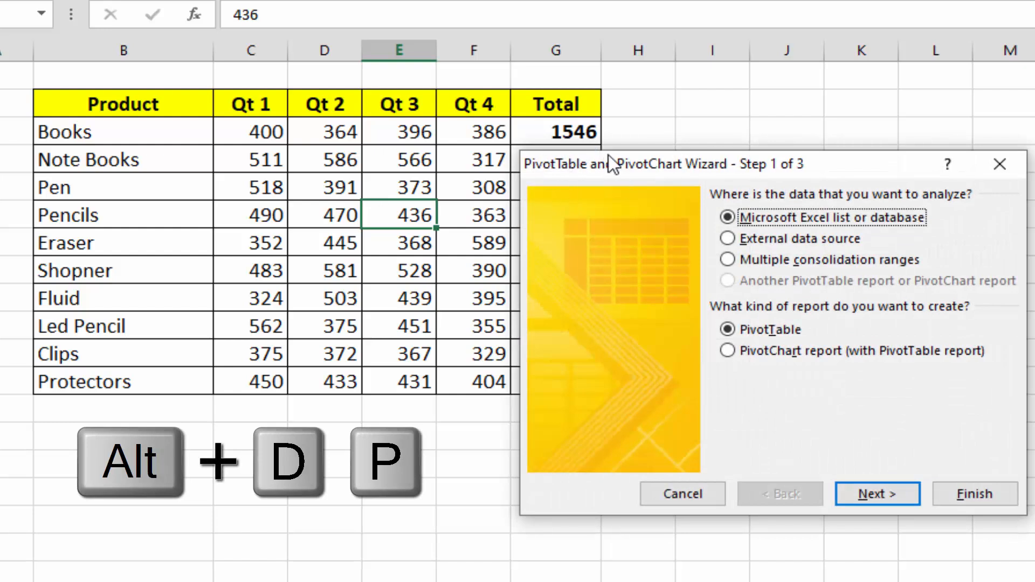
left_click_drag(833, 161, 772, 137)
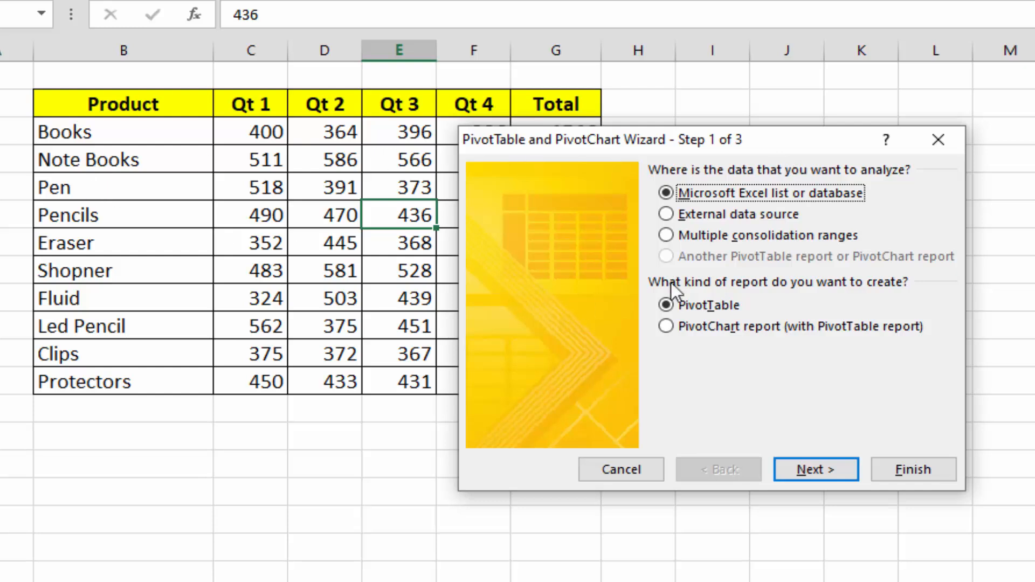
left_click(667, 235)
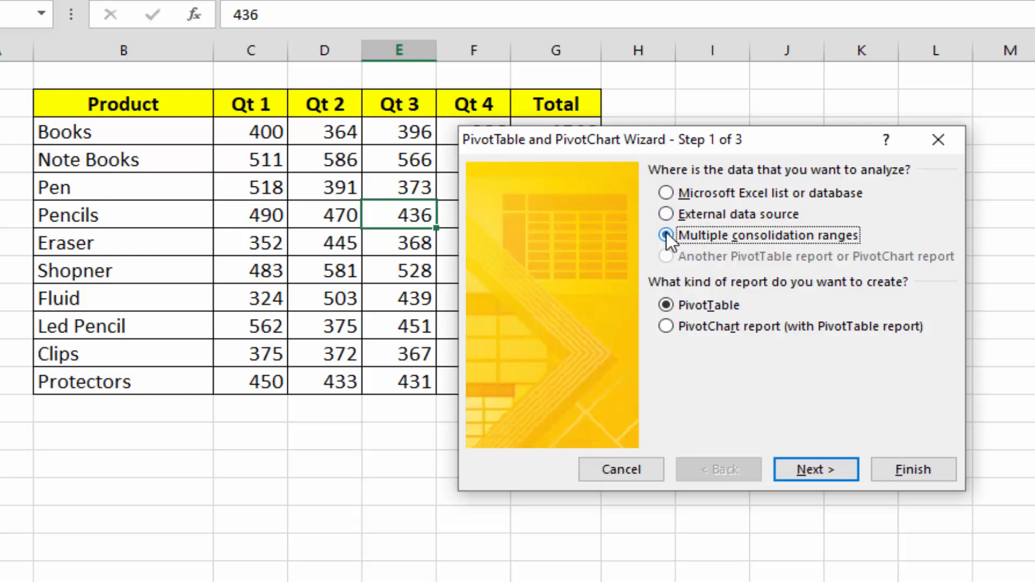
left_click(805, 467)
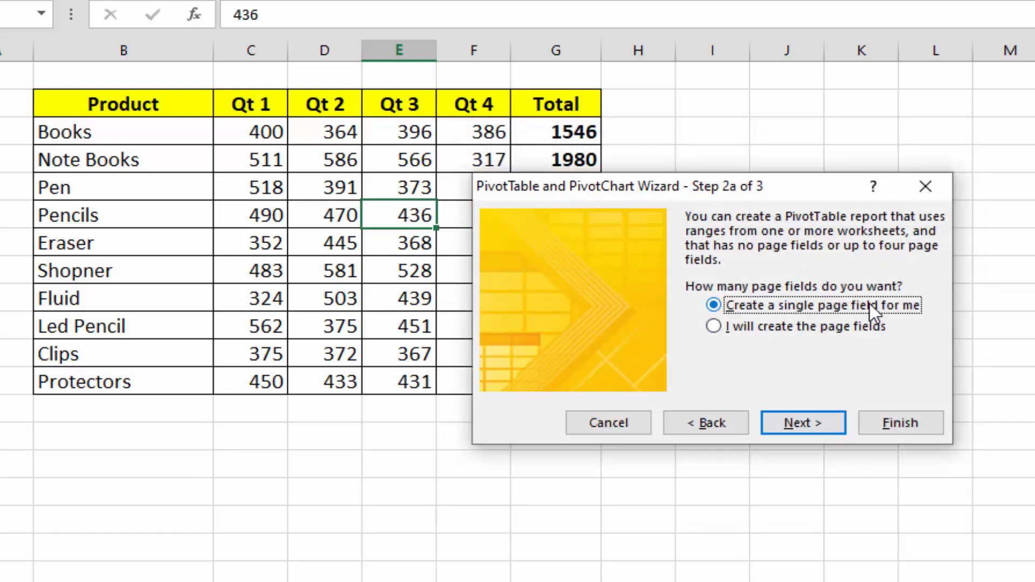
left_click(799, 424)
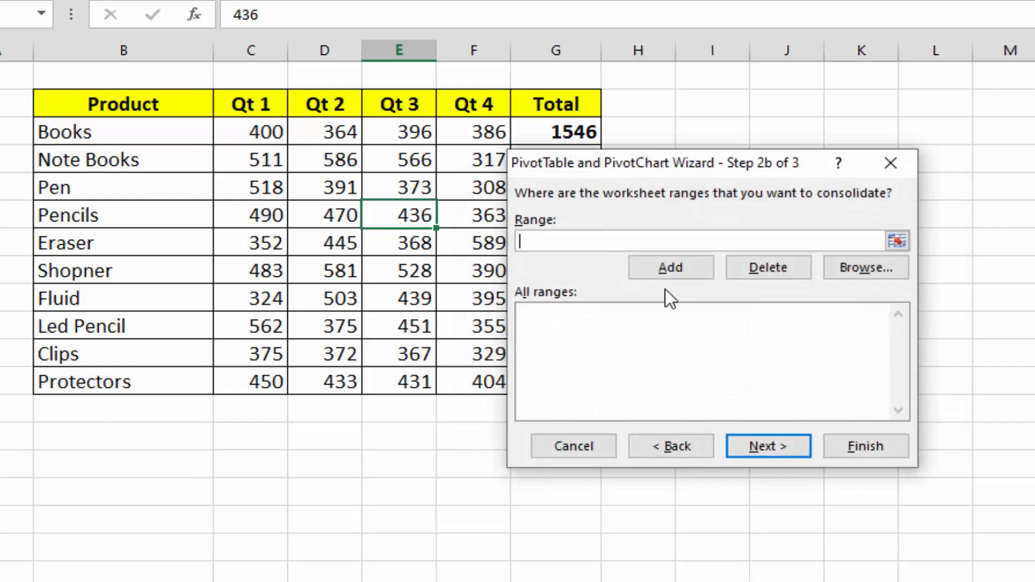
Use the whole product table, headers and Total column included, as the consolidation range and create the PivotTable on a new worksheet.
left_click_drag(42, 104, 533, 375)
left_click(736, 444)
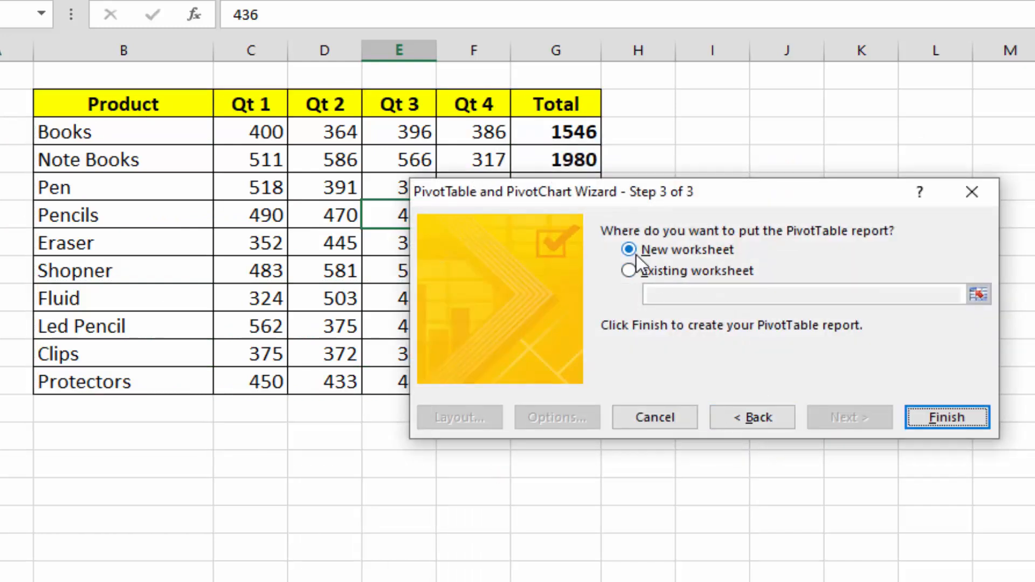
left_click(948, 415)
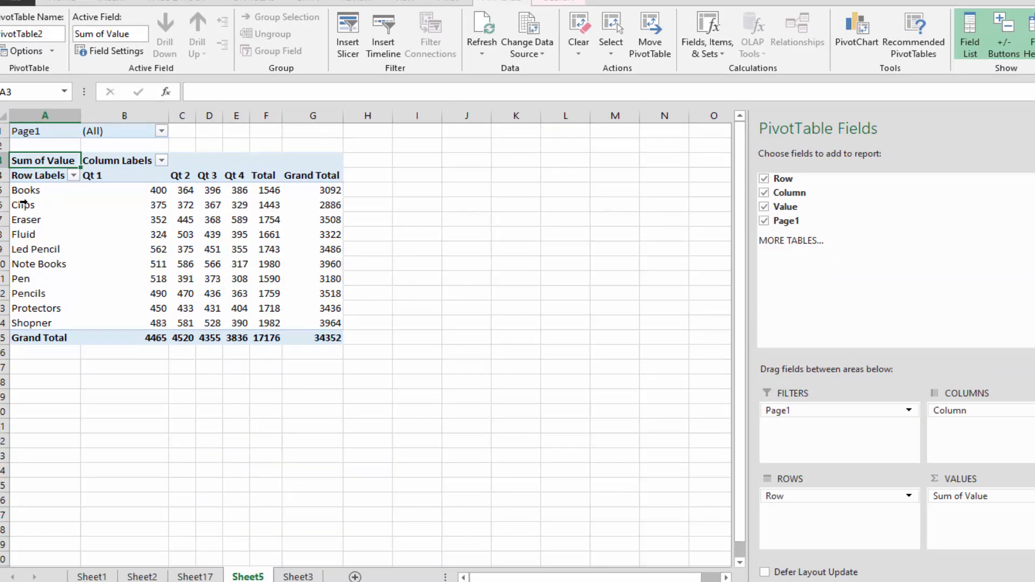
Extract the detail records behind the PivotTable's overall Grand Total onto a new sheet.
left_click(164, 218)
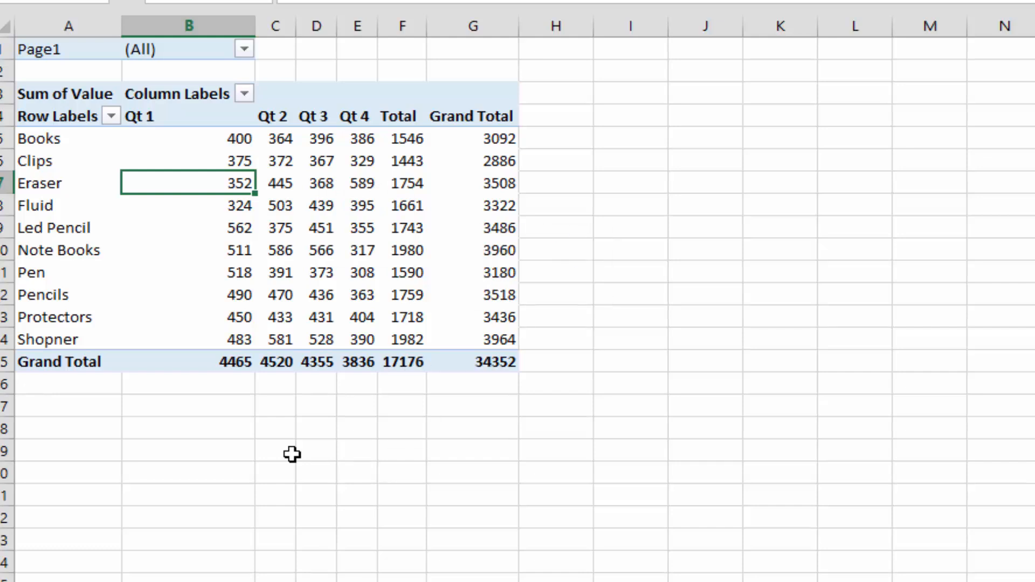
key("ctrl+End")
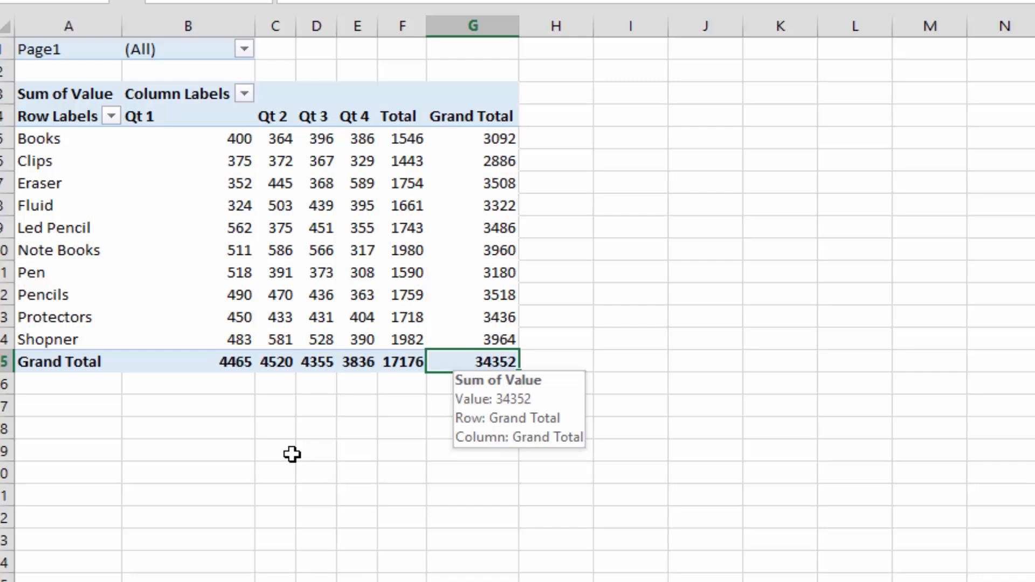
double_click(467, 362)
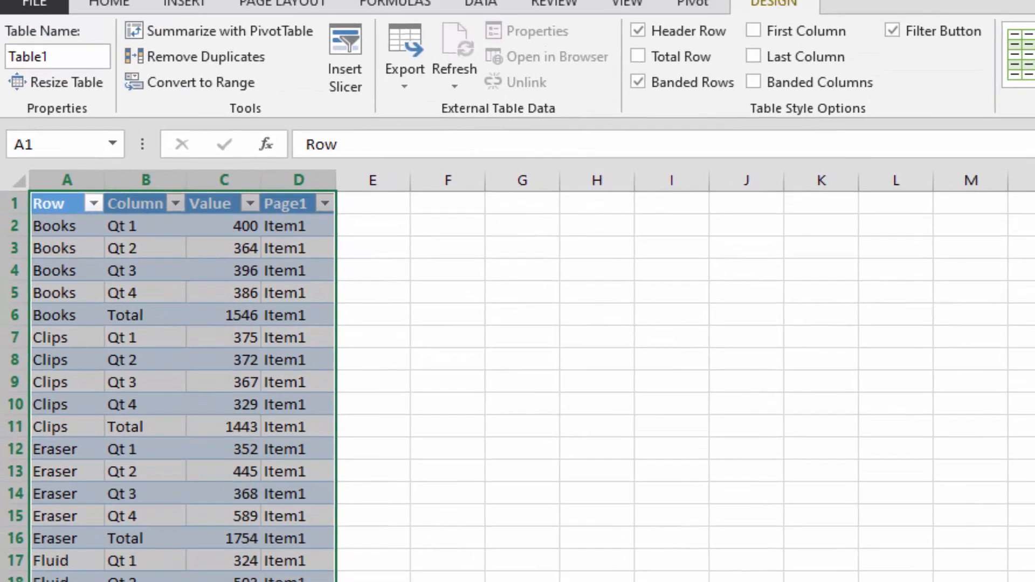
Delete the Page1 column from the extracted table and widen the Row and Column columns.
left_click(283, 116)
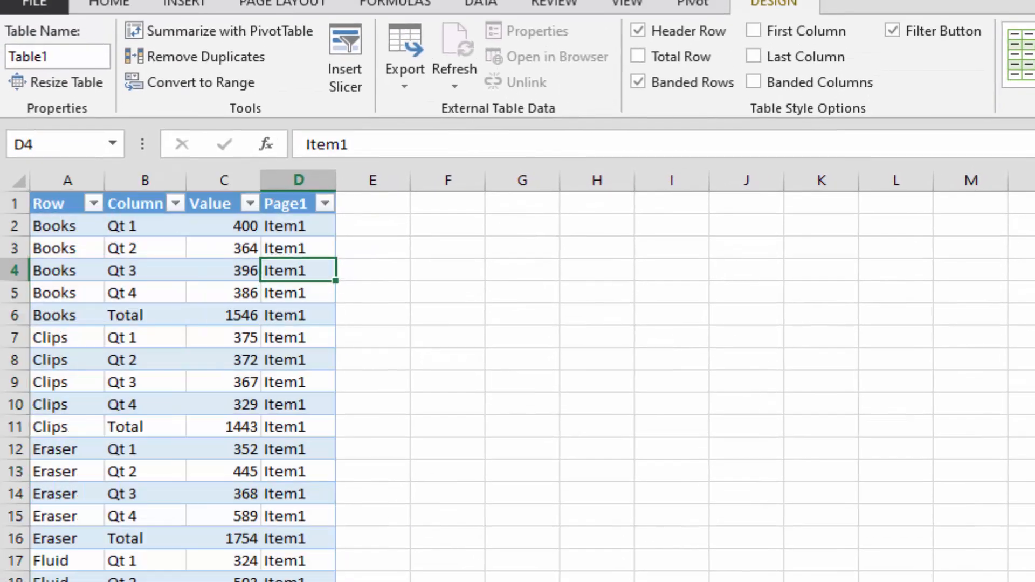
left_click(298, 180)
right_click(291, 256)
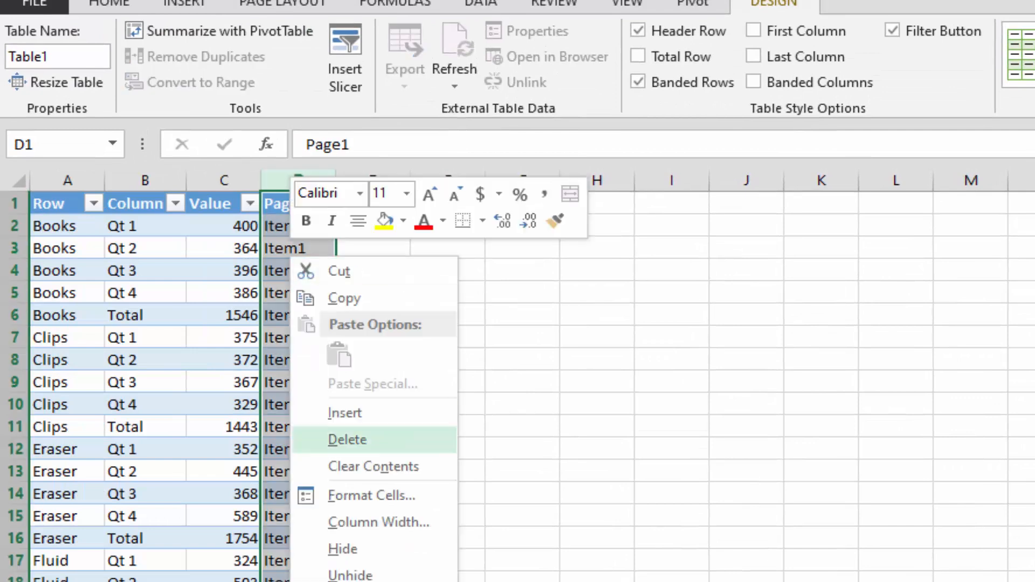
left_click(347, 440)
double_click(105, 181)
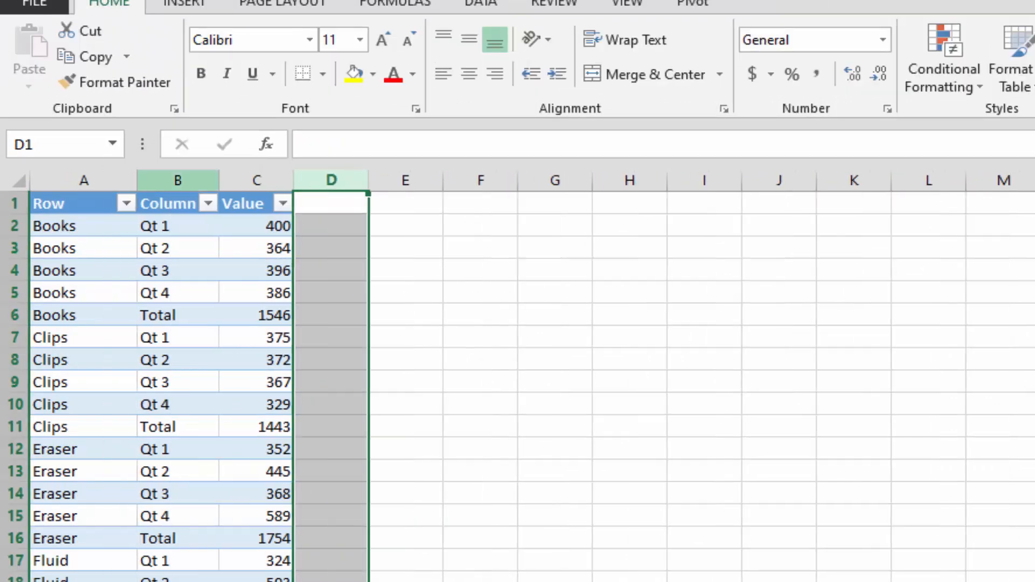
left_click_drag(219, 180, 240, 180)
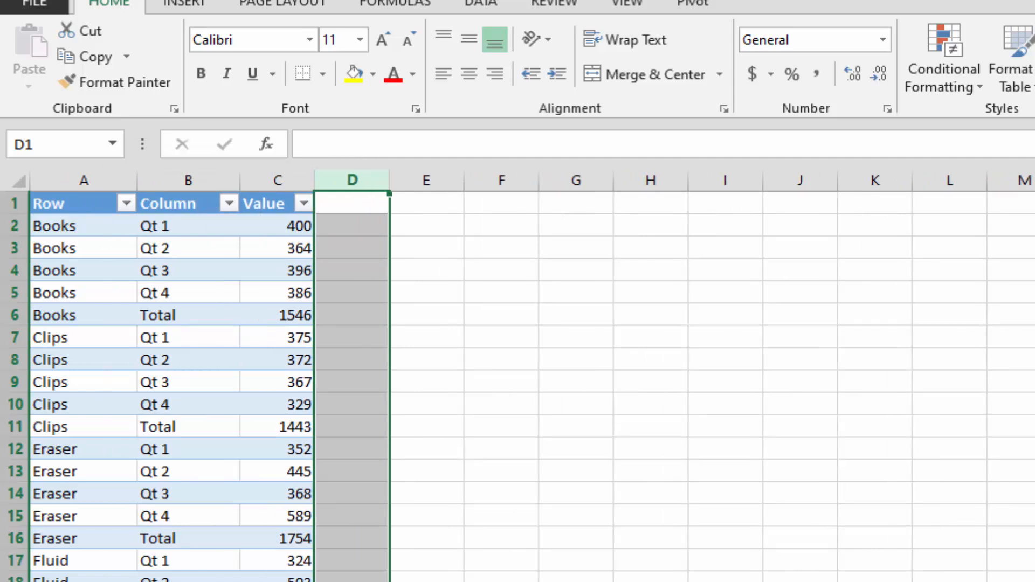
Set the font size of the whole extracted table to 12.
key("ctrl+Home")
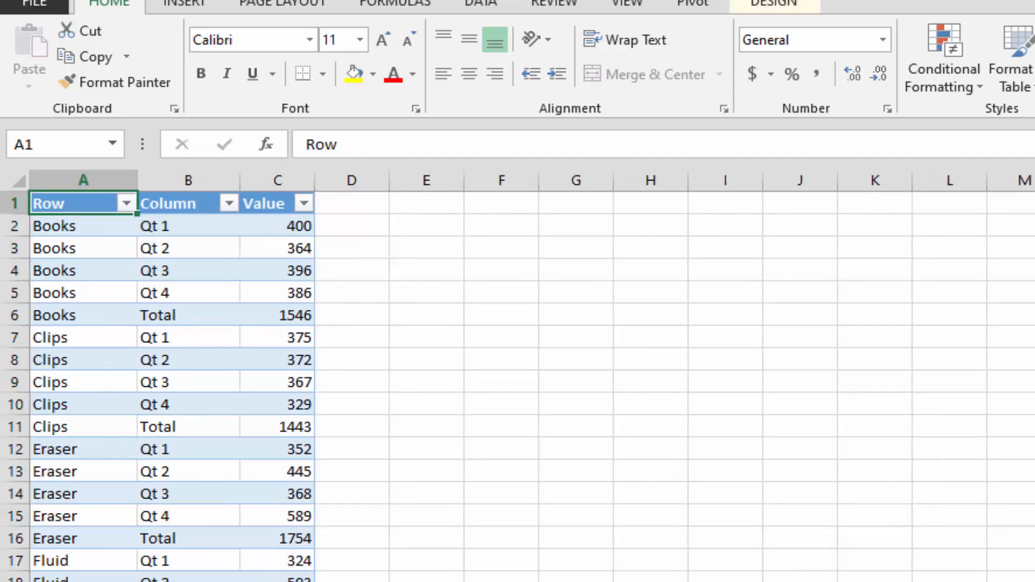
key("ctrl+shift+End")
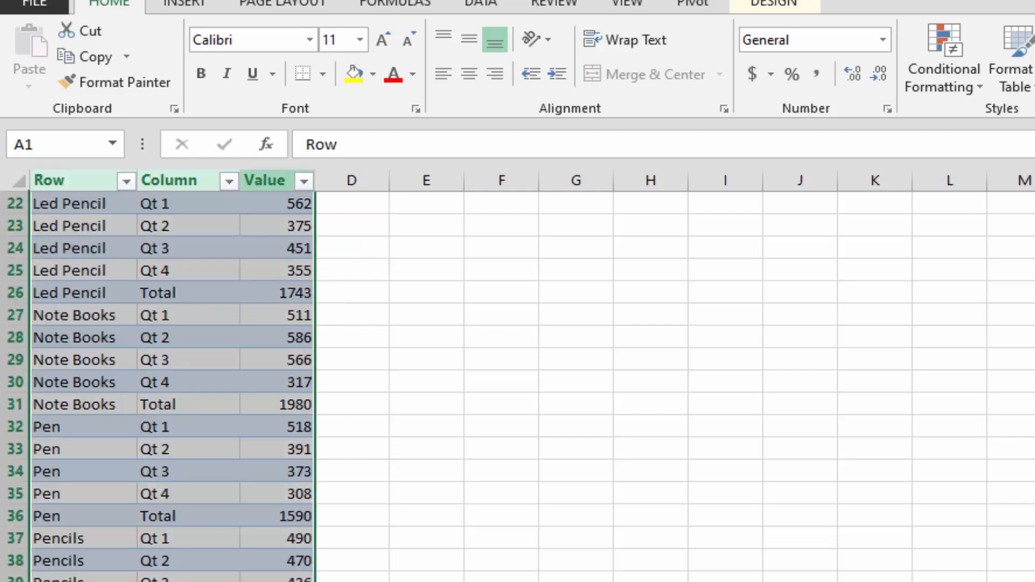
left_click(359, 40)
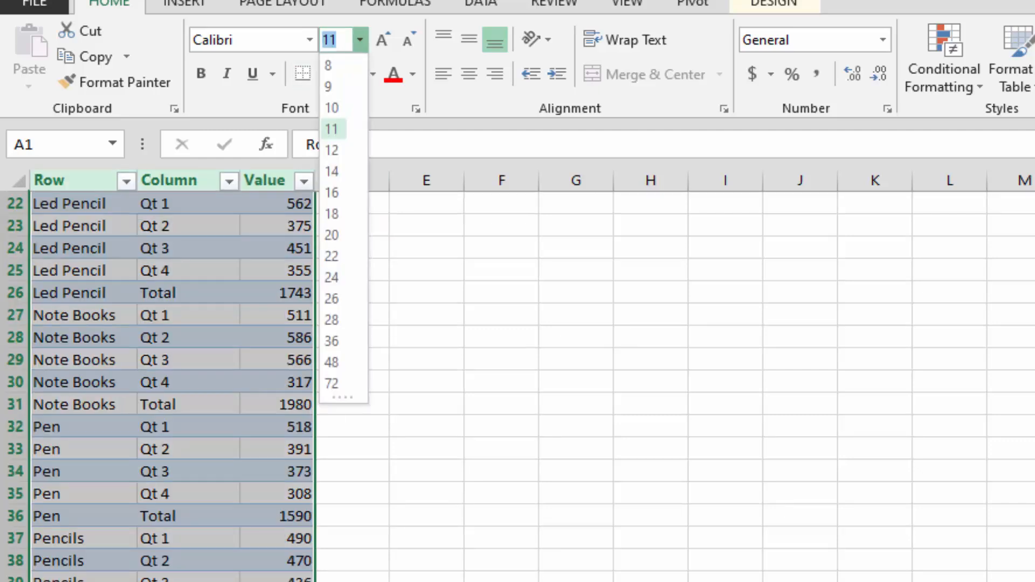
left_click(332, 151)
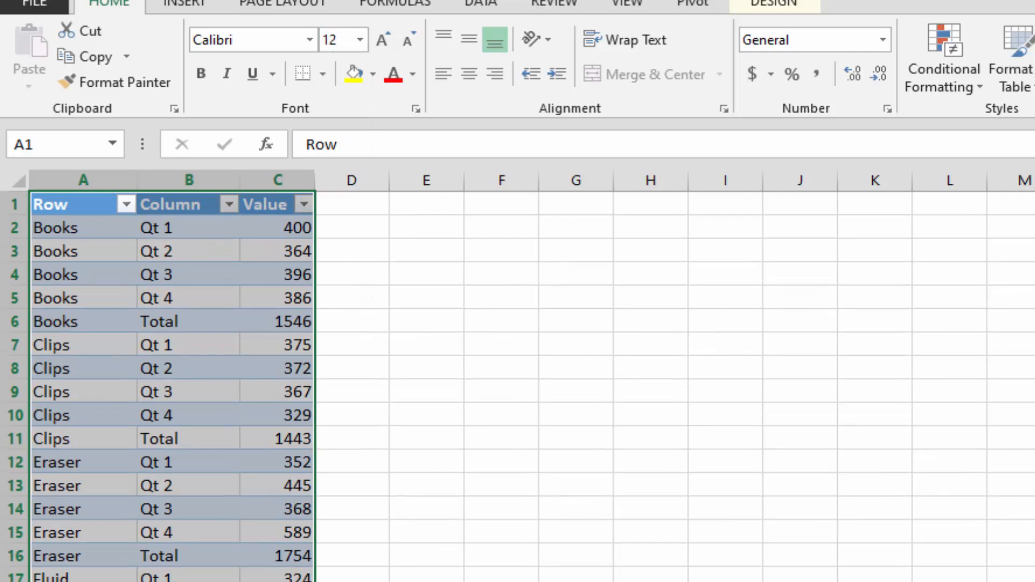
Convert the extracted table to a normal range and look over the unpivoted rows.
left_click(775, 3)
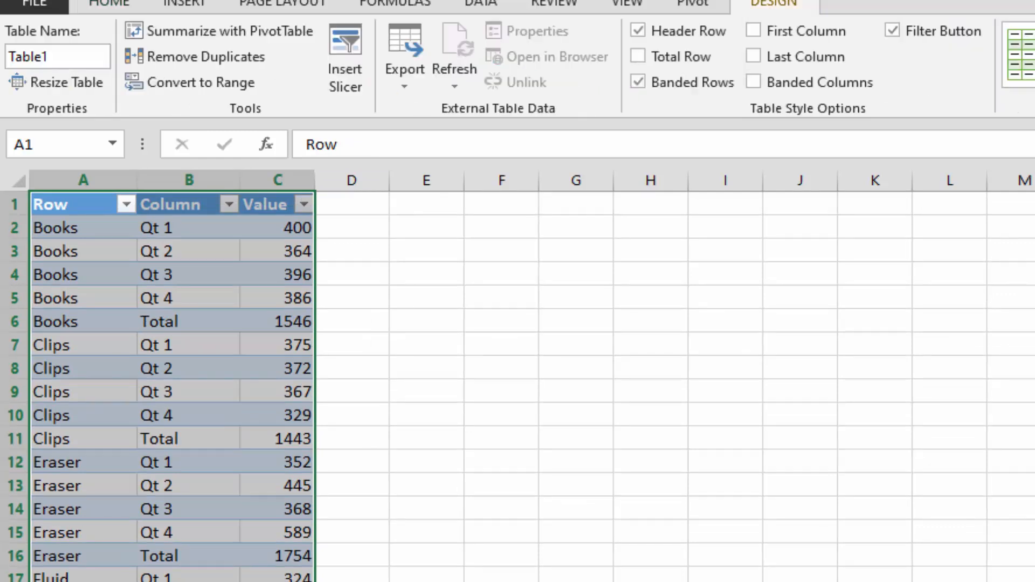
left_click(201, 82)
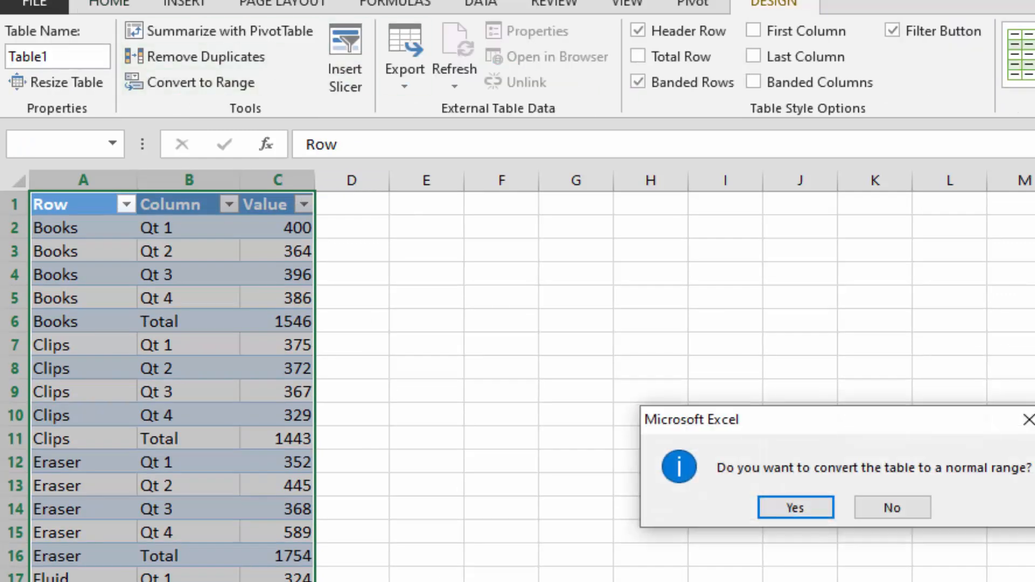
left_click(795, 506)
left_click(188, 439)
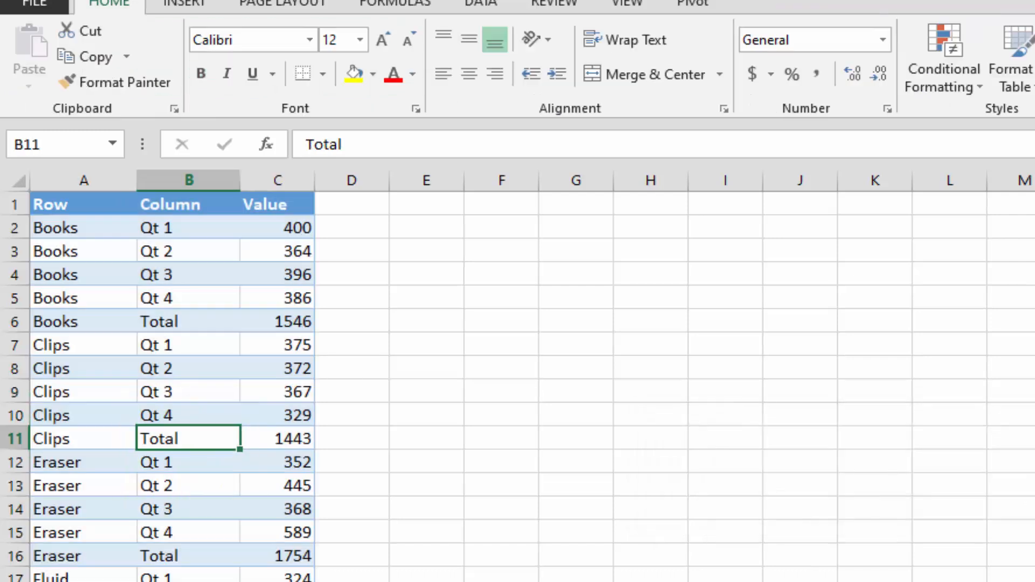
left_click(189, 510)
scroll(188, 509, "down", 4)
scroll(189, 510, "up", 4)
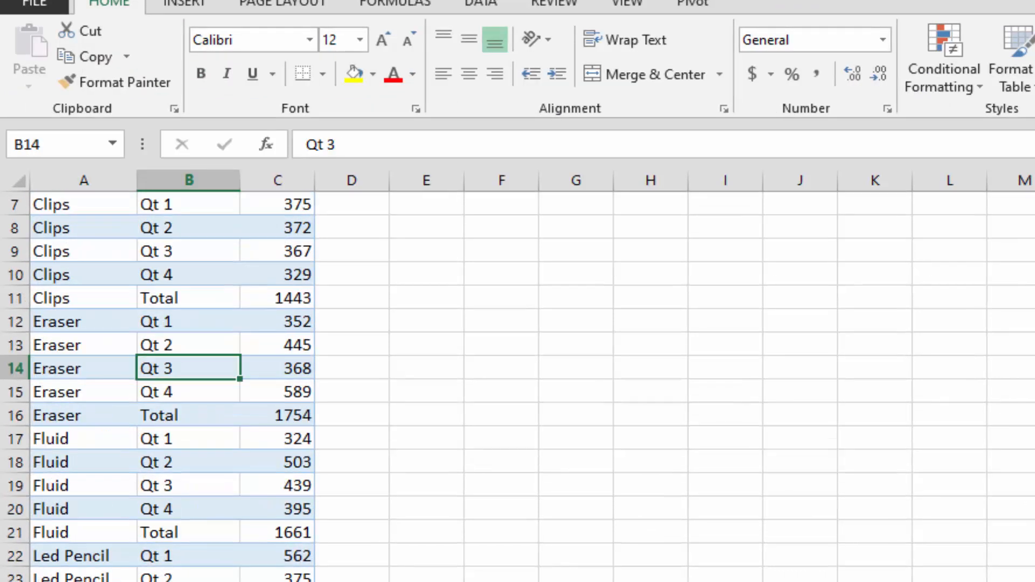
Compare the unpivoted list with the PivotTable and the original product sales table on the other sheets.
left_click(188, 345)
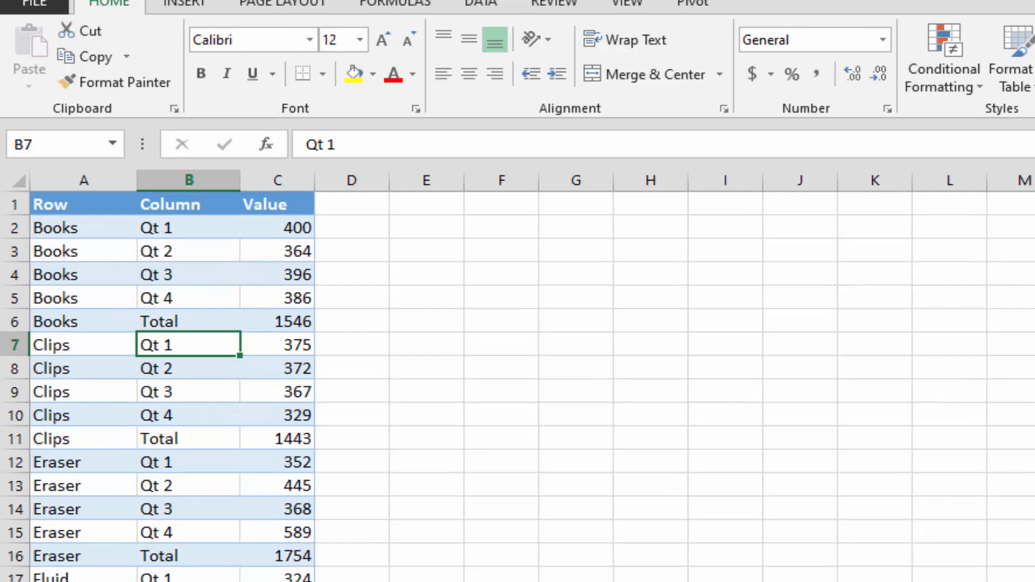
left_click_drag(189, 299, 189, 576)
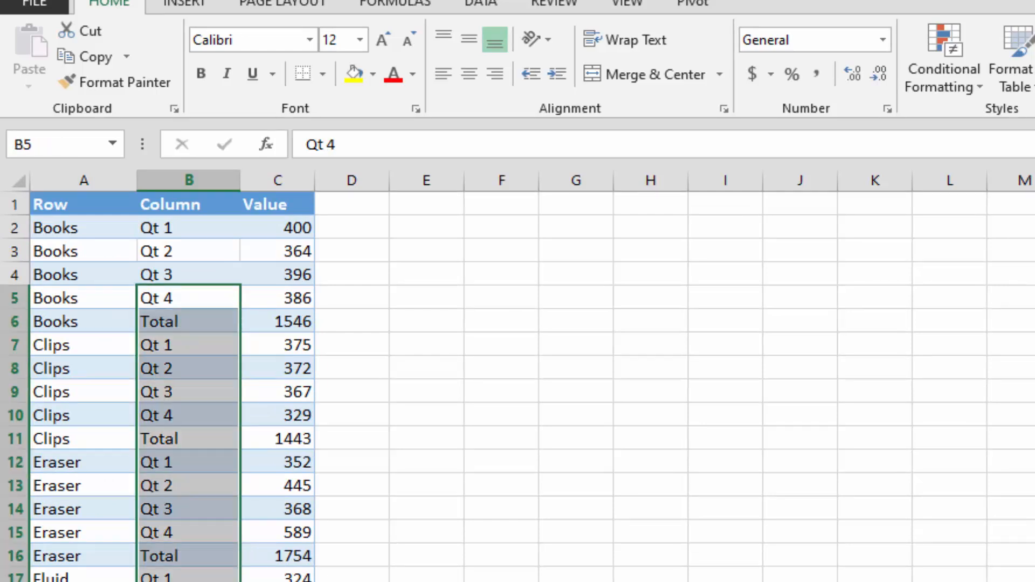
key("Return")
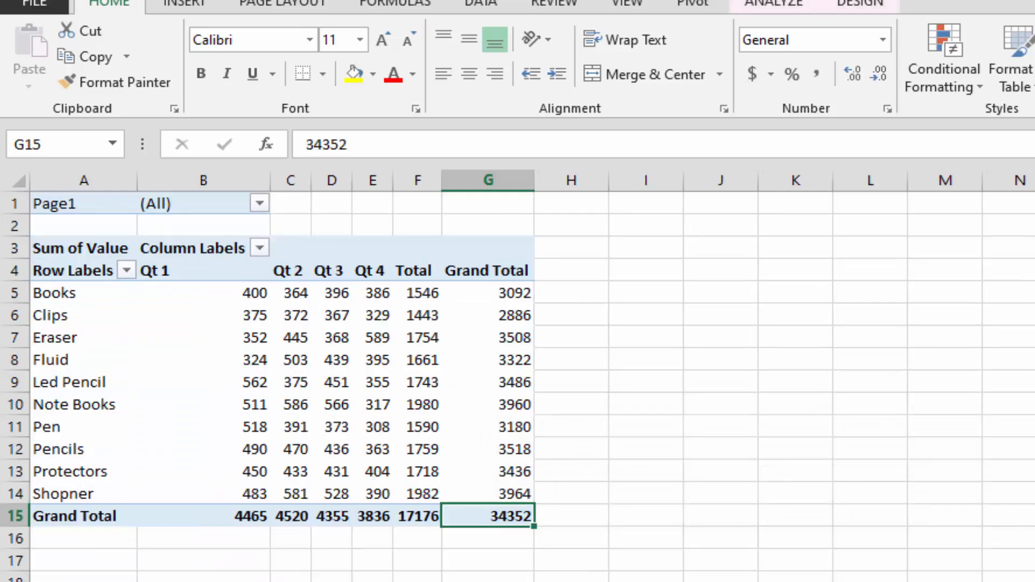
key("ctrl+Page_Up")
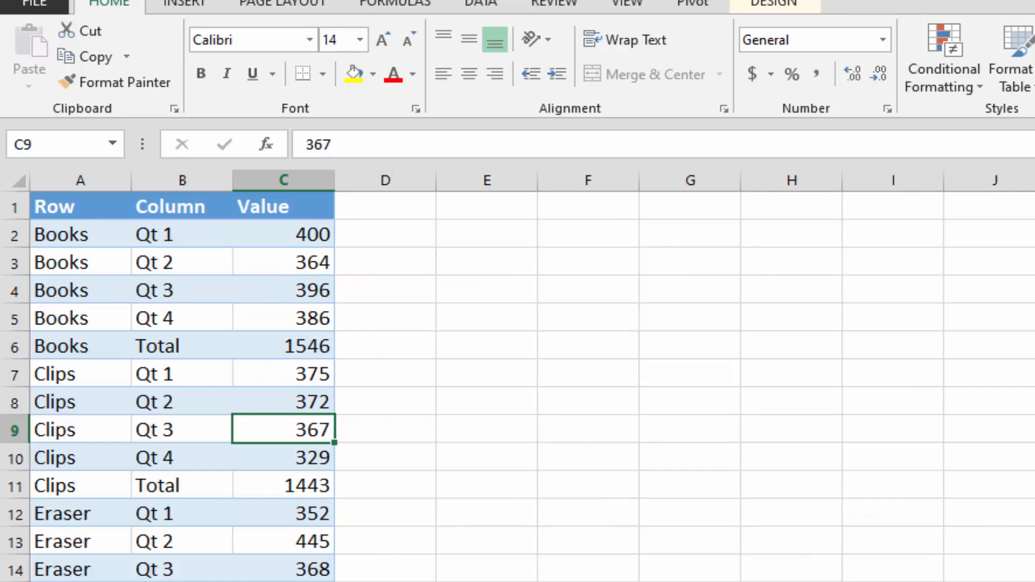
key("ctrl+Page_Up")
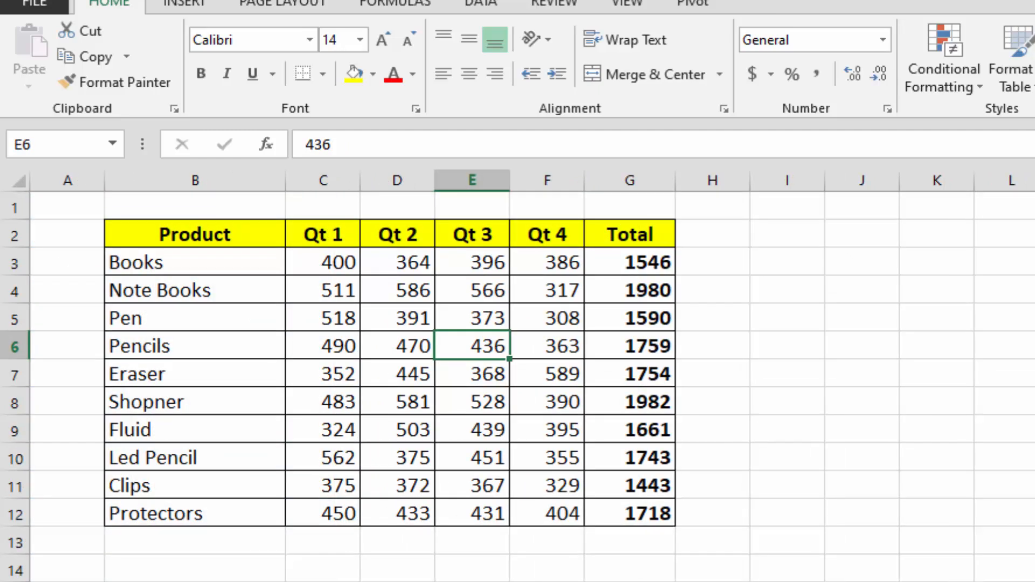
key("ctrl+Page_Down")
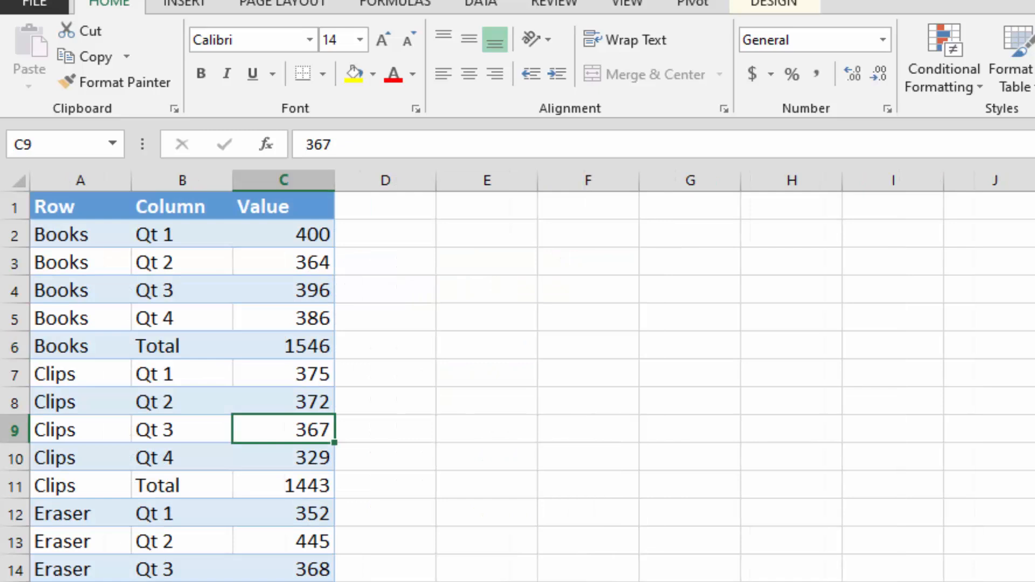
Create a PivotTable from the unpivoted table Table5 on a new worksheet.
left_click(80, 291)
left_click(182, 430)
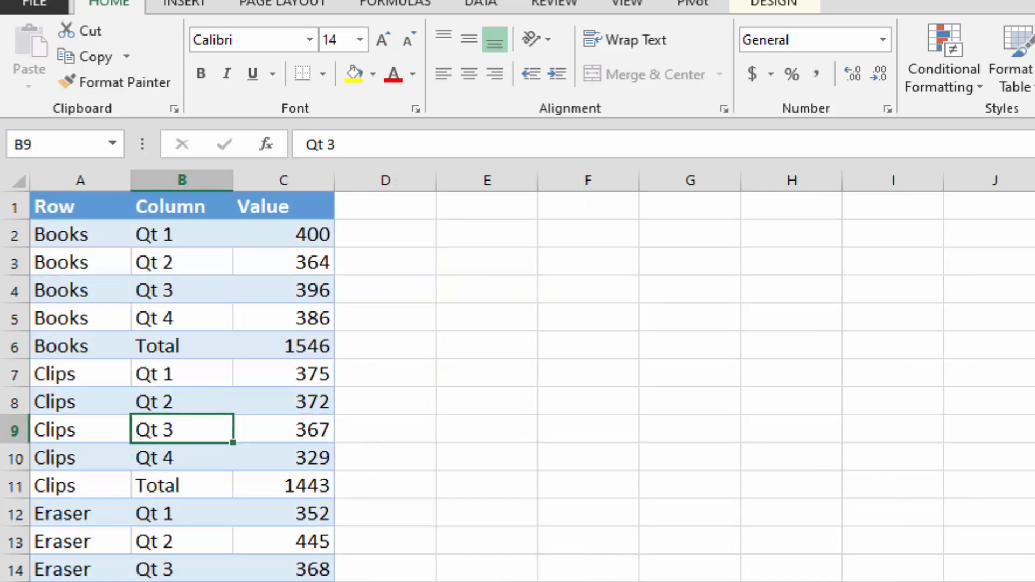
left_click(184, 3)
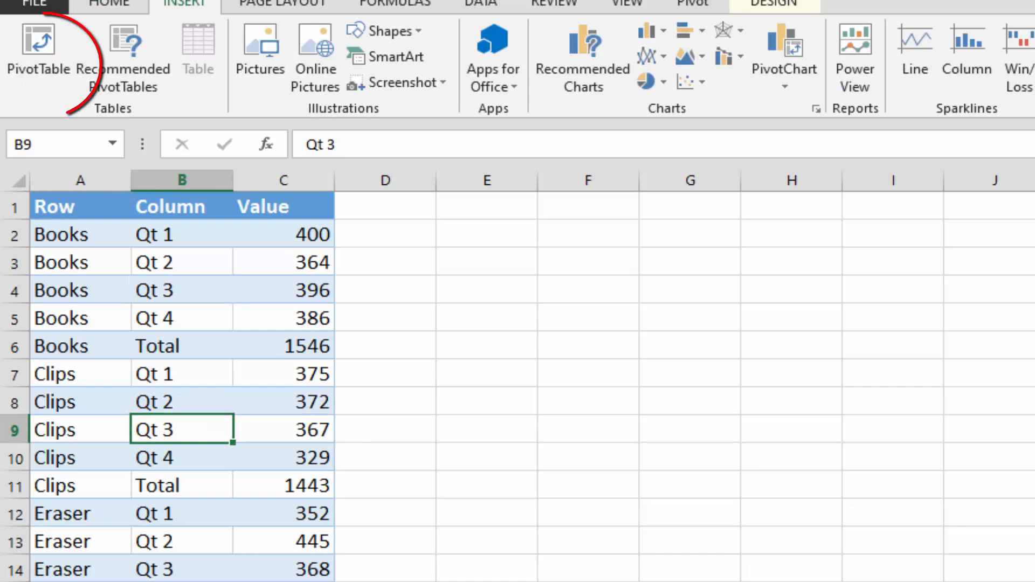
left_click(39, 51)
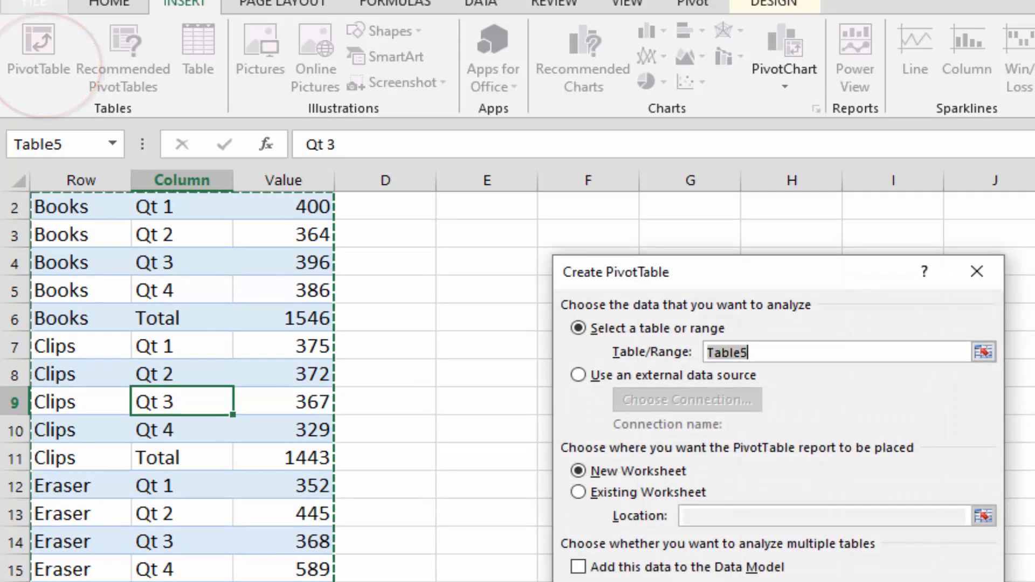
left_click_drag(755, 272, 529, 232)
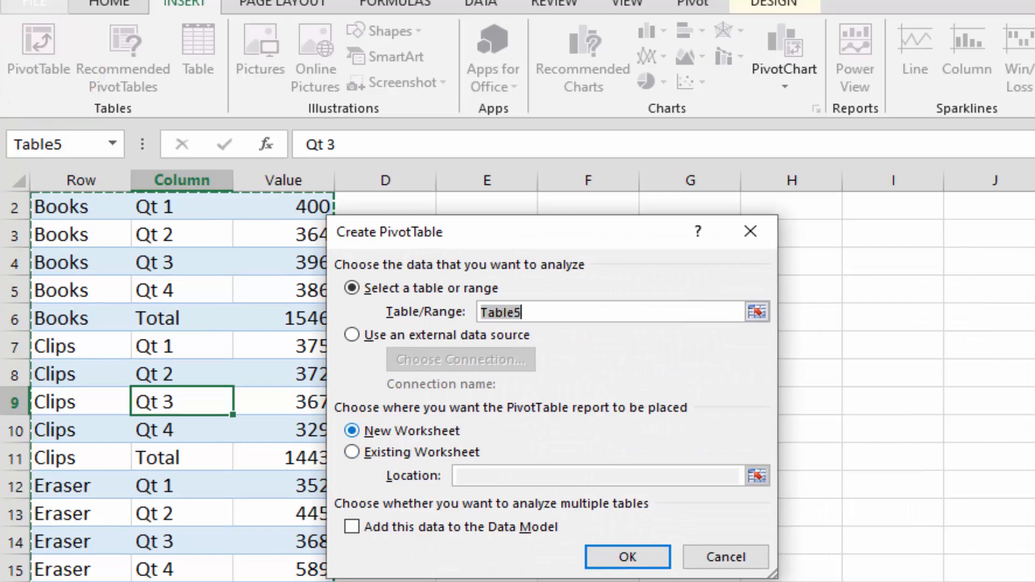
left_click(628, 557)
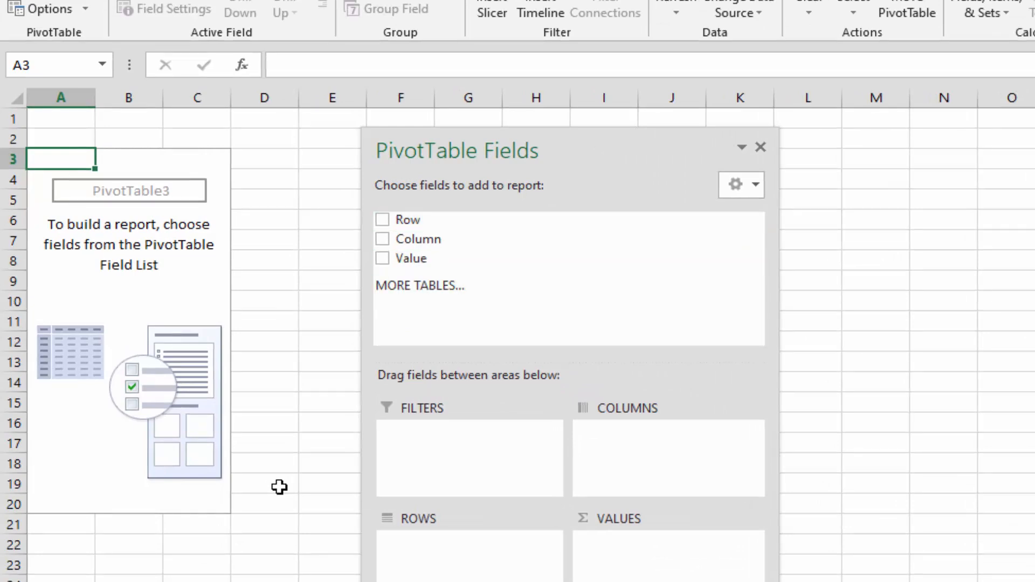
Lay out the PivotTable with Row as rows, Column as columns and Value as summed values, and move the field list aside.
left_click(382, 220)
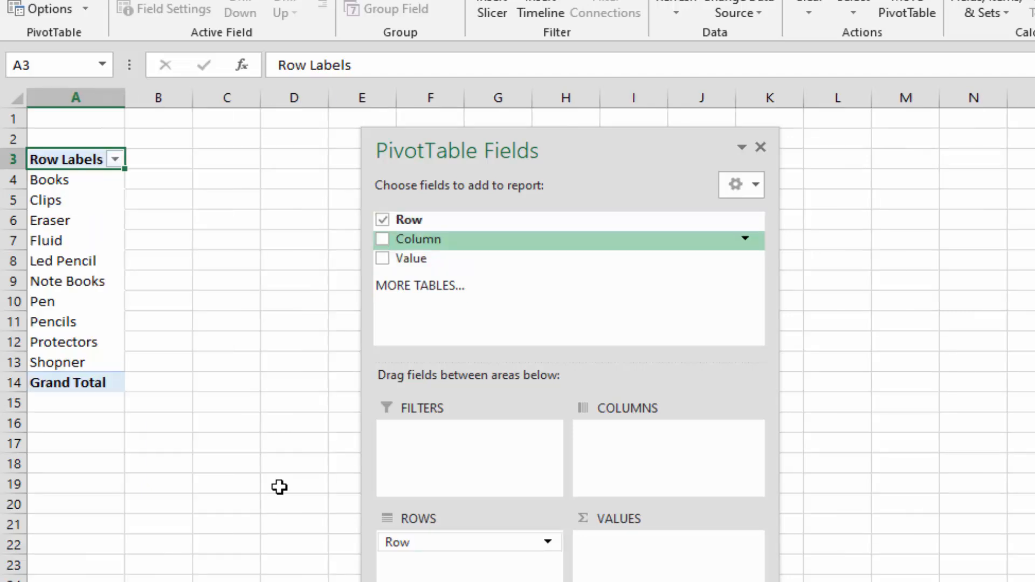
left_click(382, 239)
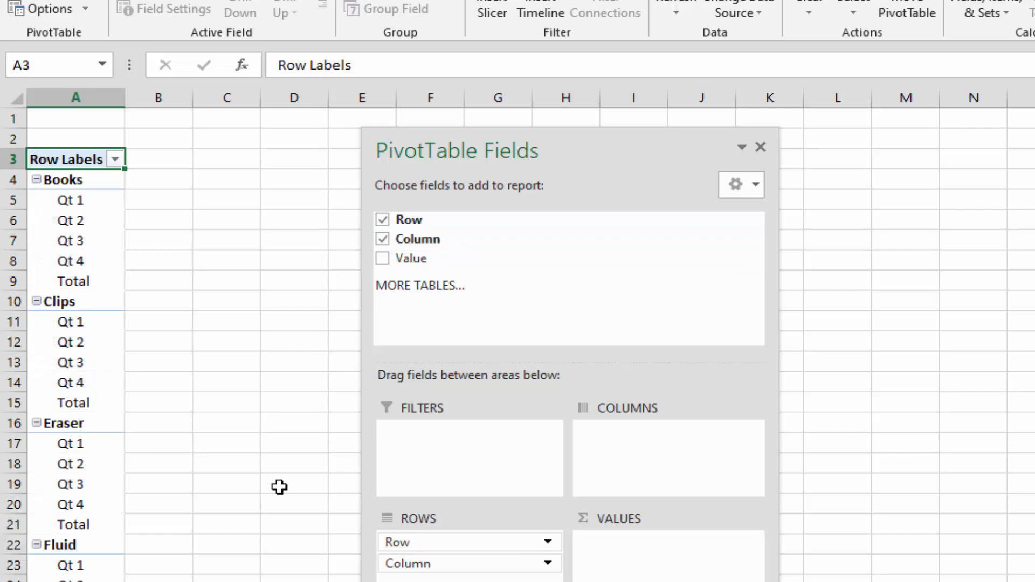
left_click_drag(469, 563, 669, 432)
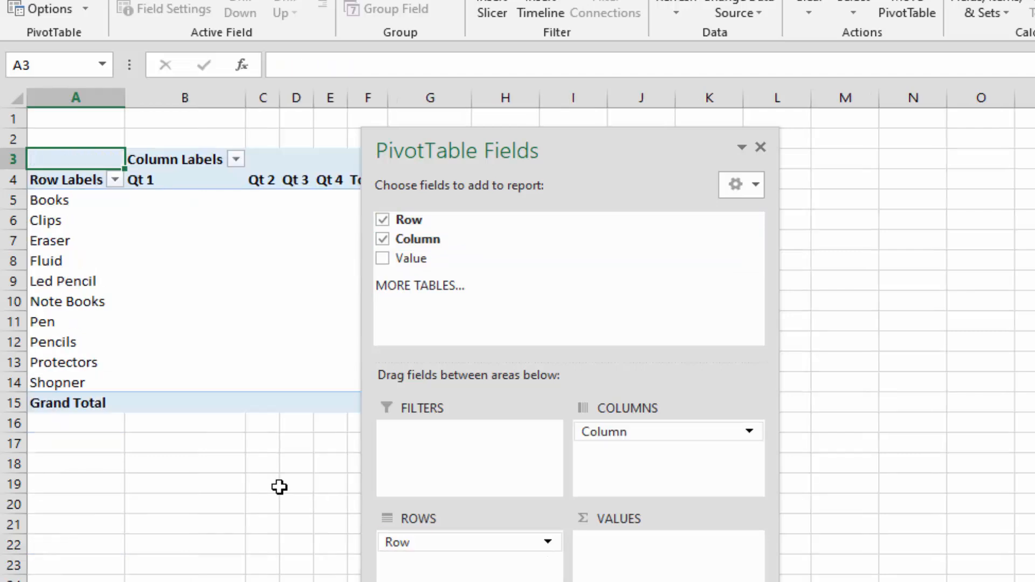
left_click(382, 258)
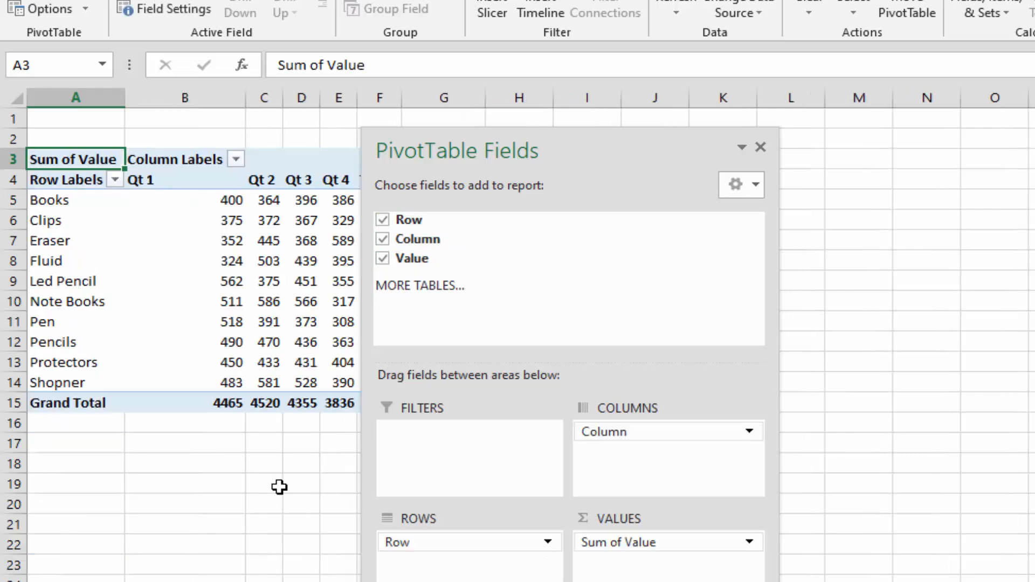
left_click_drag(485, 151, 864, 151)
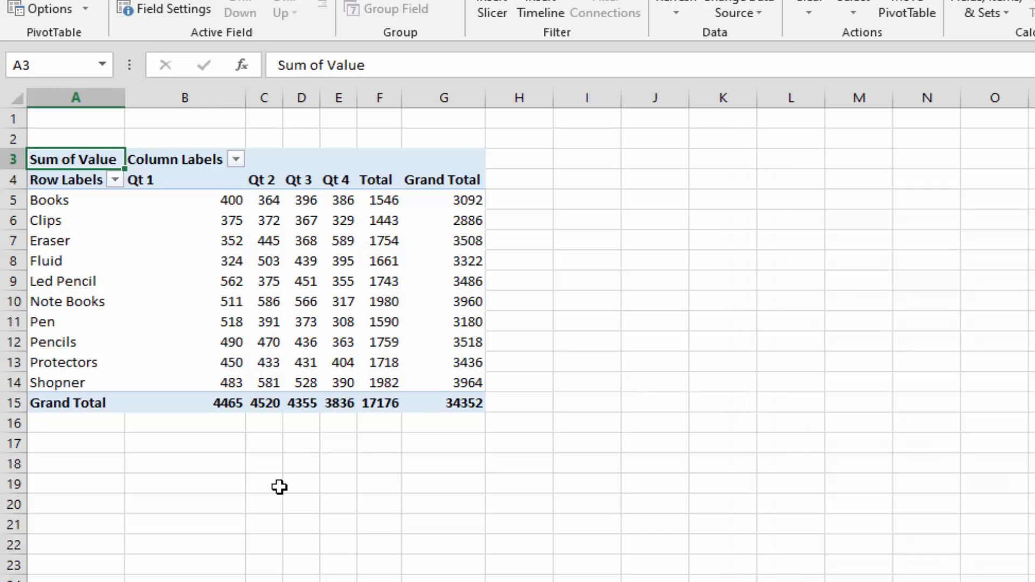
Set the font size of the whole PivotTable sheet to 14.
left_click(380, 302)
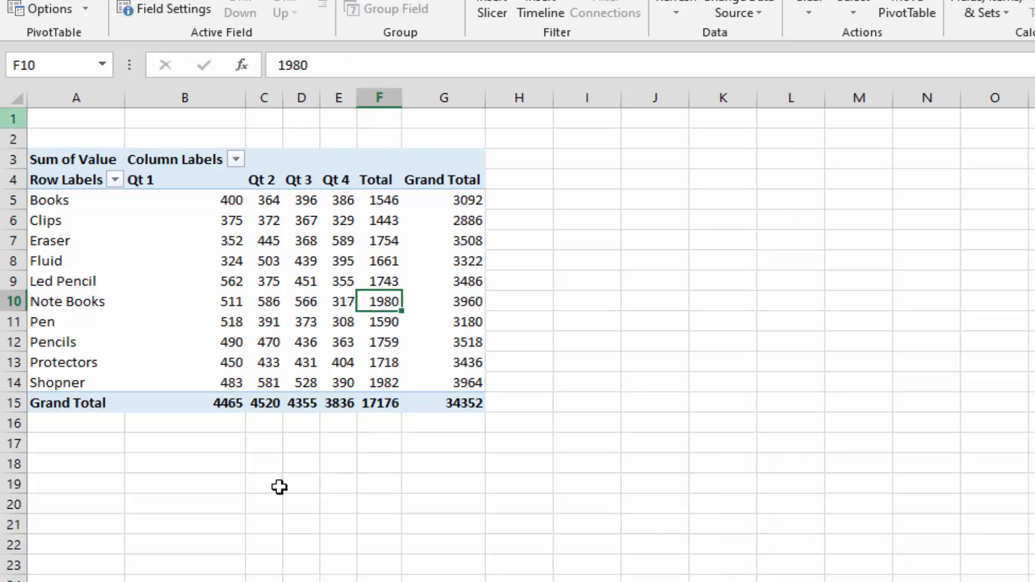
left_click(16, 98)
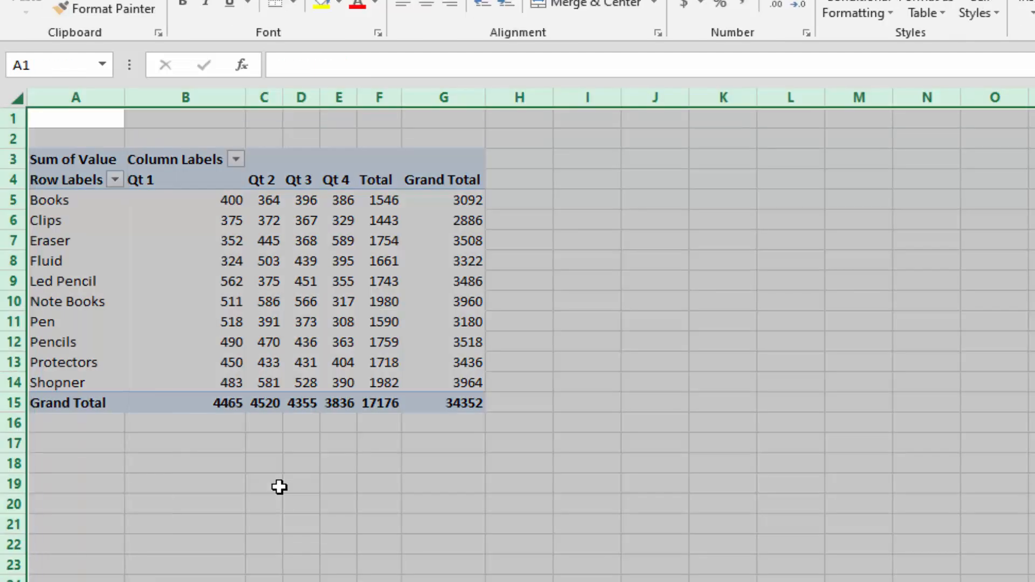
left_click(326, 1)
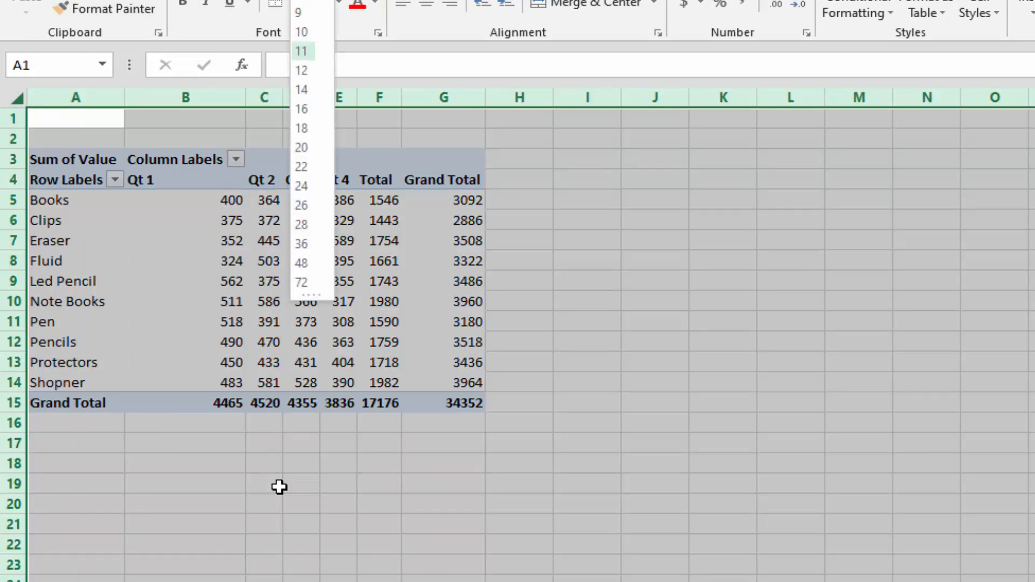
left_click(302, 90)
left_click(264, 198)
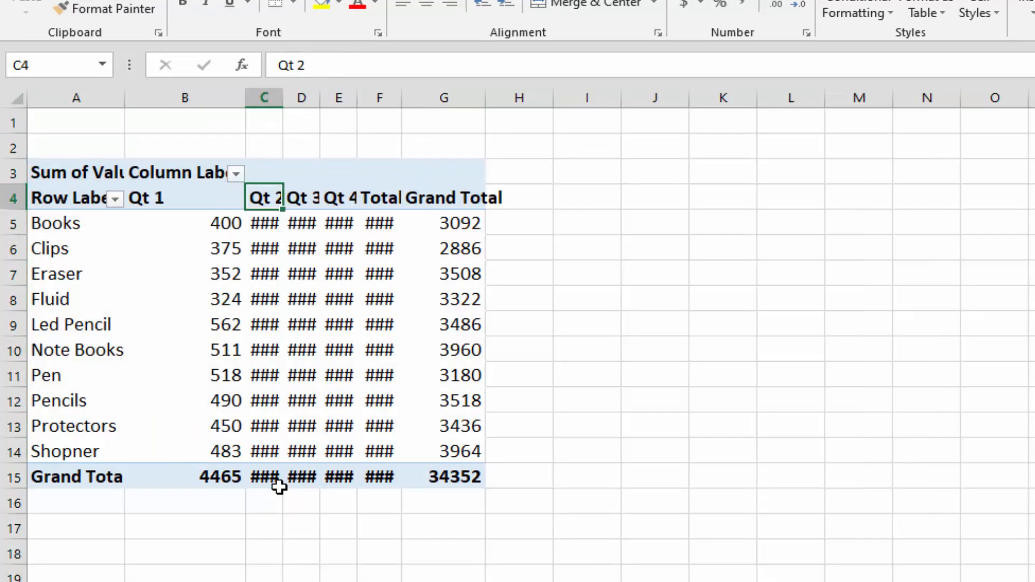
Autofit the widths of columns C through G to their contents.
double_click(283, 97)
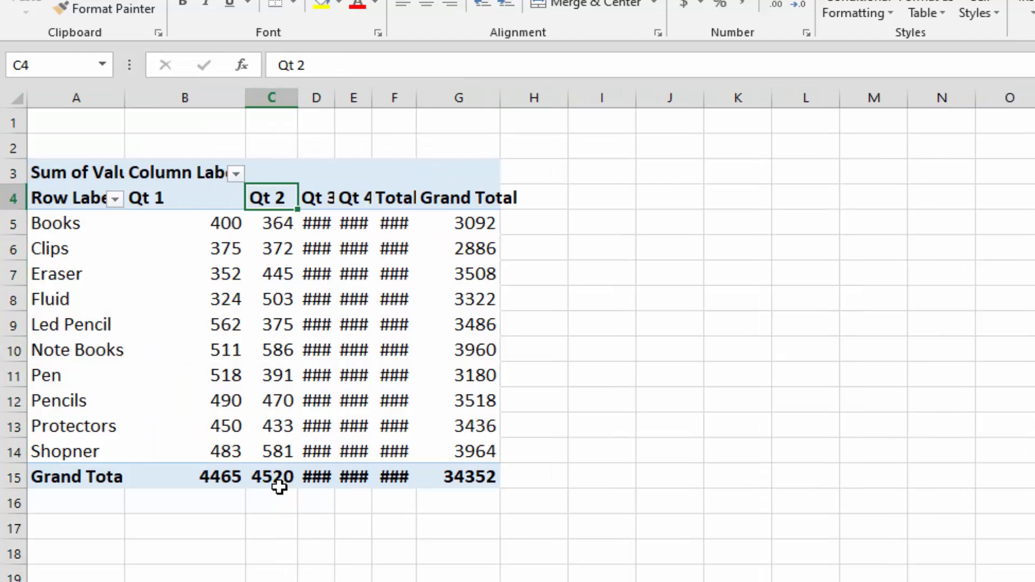
double_click(334, 97)
double_click(387, 98)
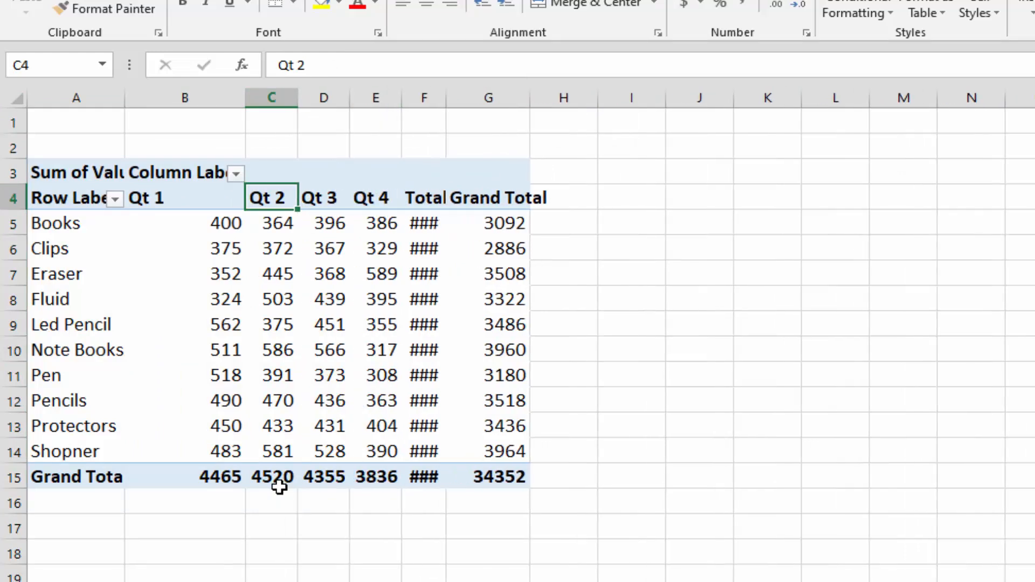
double_click(445, 98)
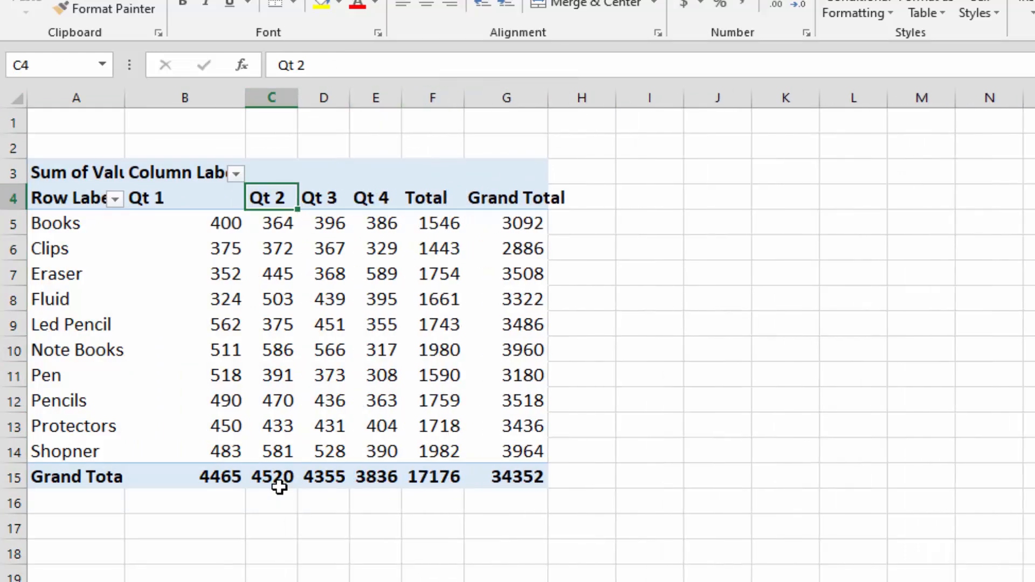
double_click(549, 97)
Examine the rebuilt PivotTable's quarterly figures, Grand Total column and Grand Total row.
key("ctrl+a")
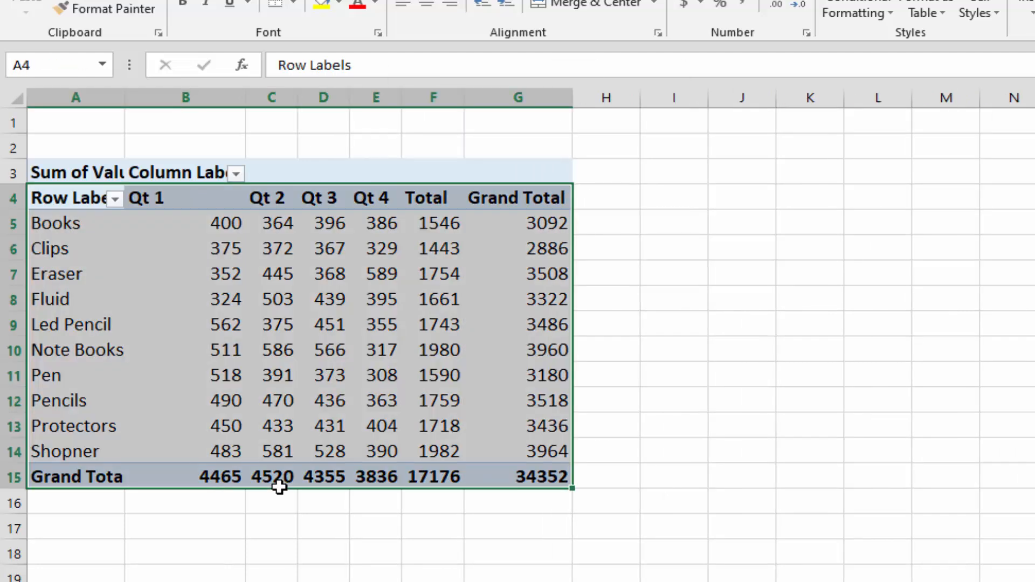
left_click(475, 345)
left_click(518, 98)
left_click(514, 299)
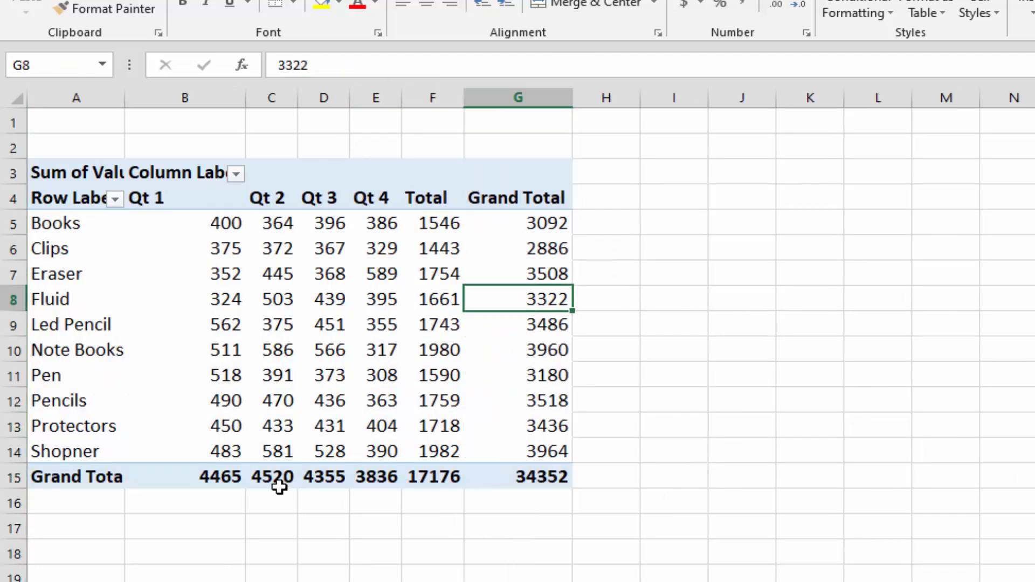
left_click(379, 297)
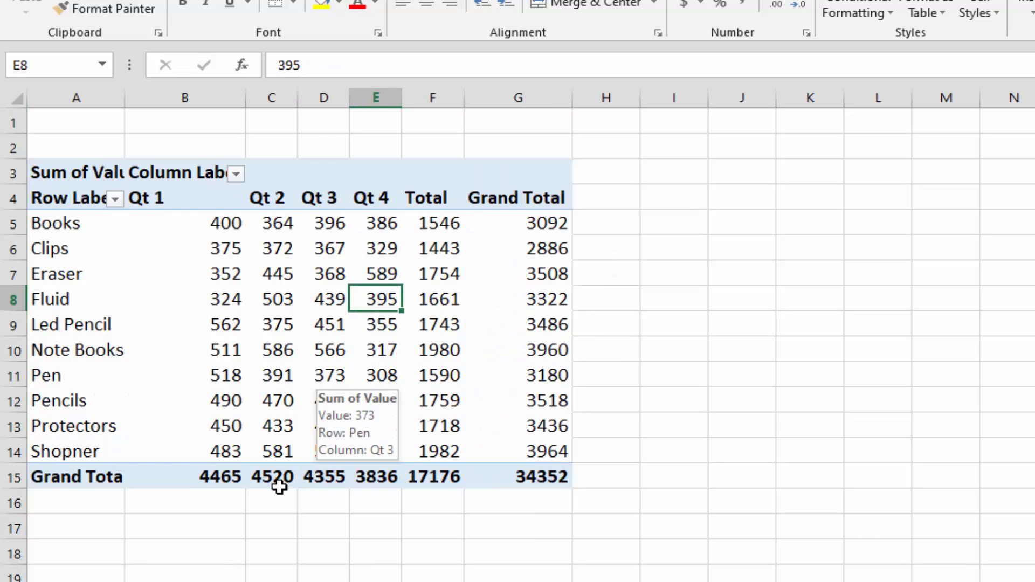
left_click_drag(76, 477, 517, 476)
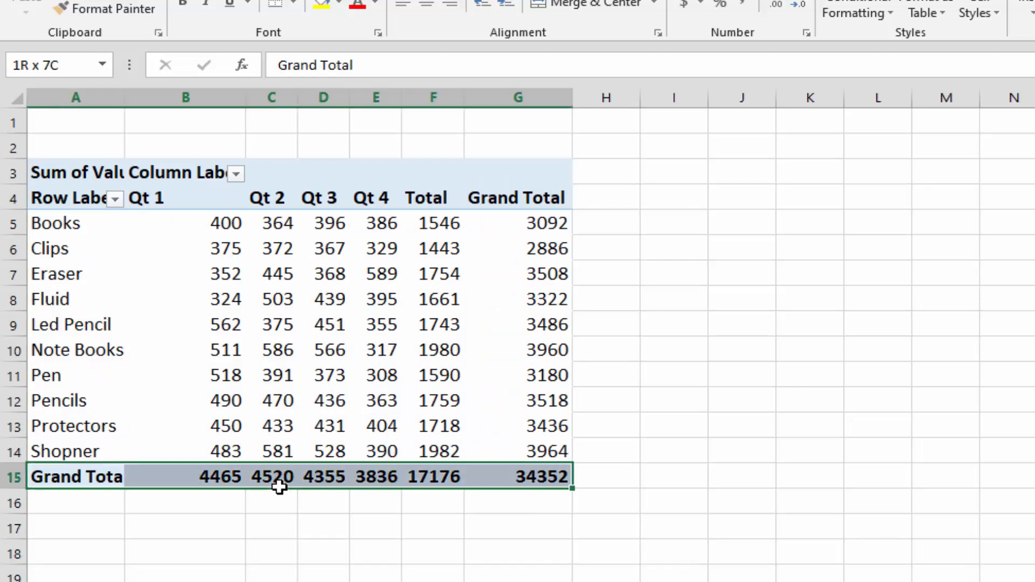
left_click(271, 299)
mouse_move(70, 198)
left_mouse_down()
mouse_move(518, 426)
mouse_move(433, 451)
mouse_move(433, 476)
left_mouse_up()
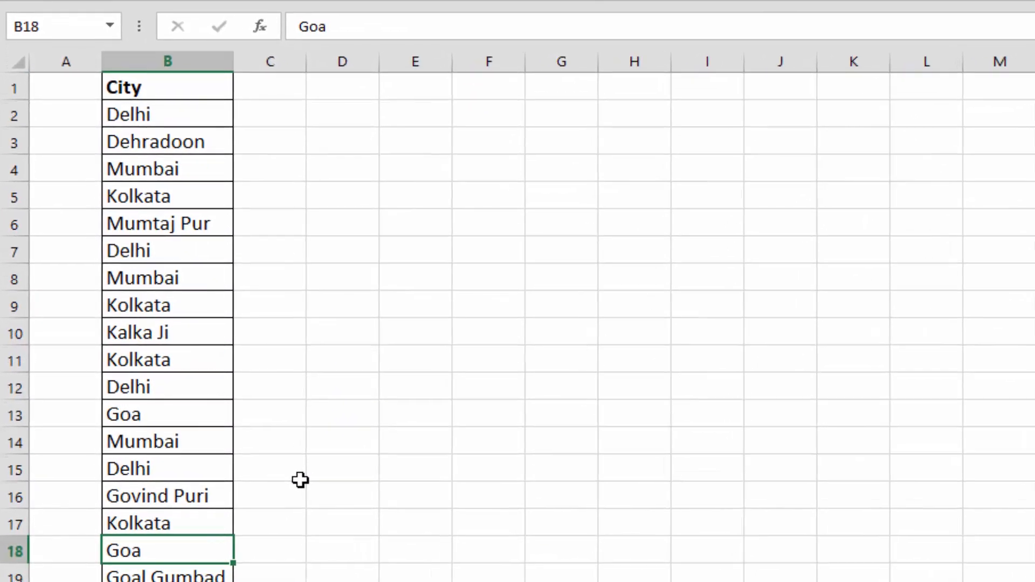
Look through the entries of the City list in column B.
key("Up")
key("Up")
key("Up")
key("Up")
key("Up")
key("Up")
key("Up")
key("Up")
key("Up")
key("Up")
key("Up")
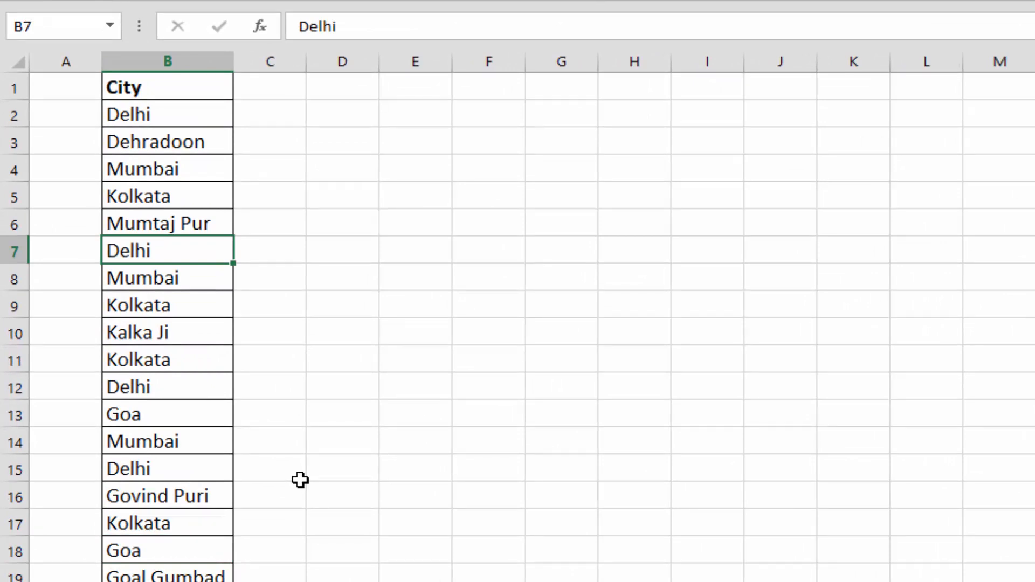
scroll(300, 480, "down", 5)
scroll(300, 480, "up", 4)
scroll(300, 480, "up", 1)
Add a filter to the City column from cell B2 and briefly view its filter list without filtering.
key("Up")
key("Up")
key("Up")
key("Up")
key("Up")
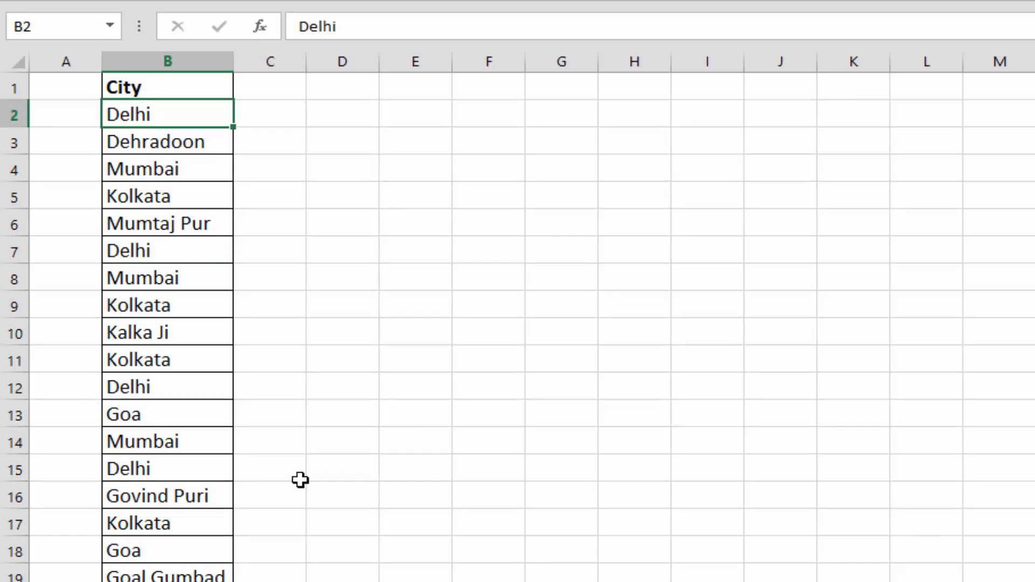
key("alt+d")
key("f")
key("f")
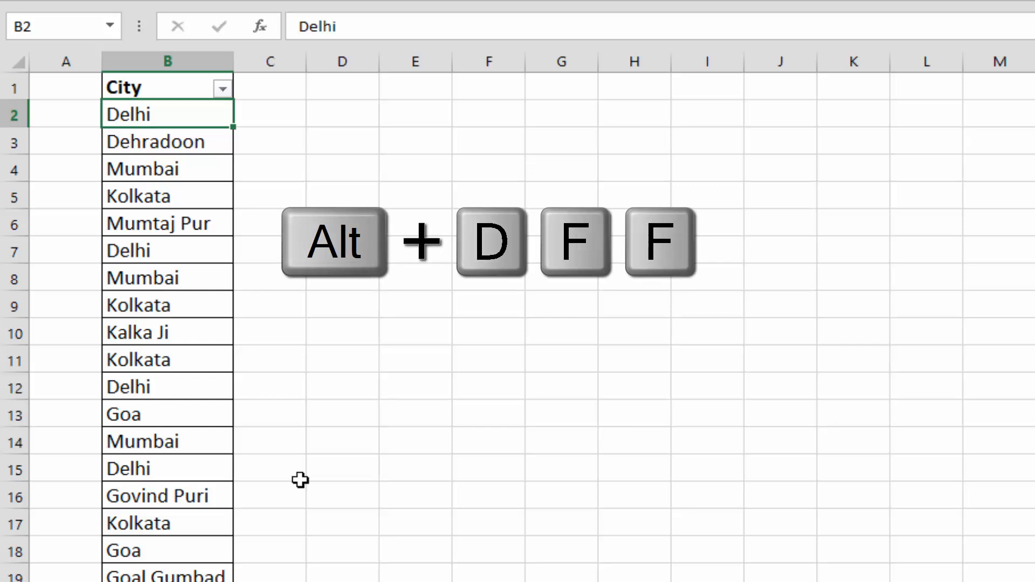
key("alt+Down")
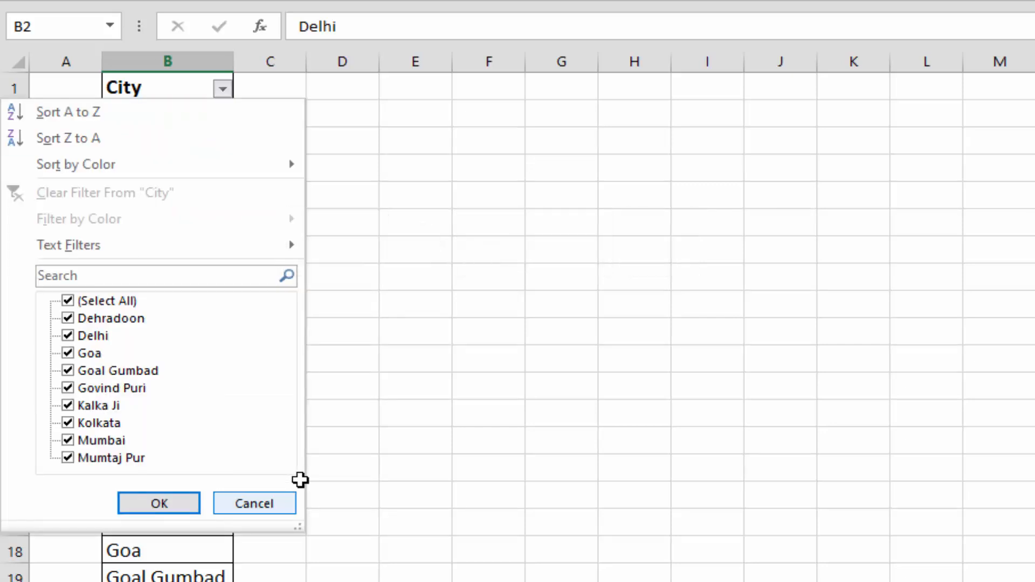
key("Escape")
View the City column's filter list from cell B14 and close it without filtering.
key("Down")
key("Down")
key("Down")
key("Down")
key("Down")
key("Down")
key("Down")
key("Down")
key("Down")
key("Down")
key("Down")
key("Down")
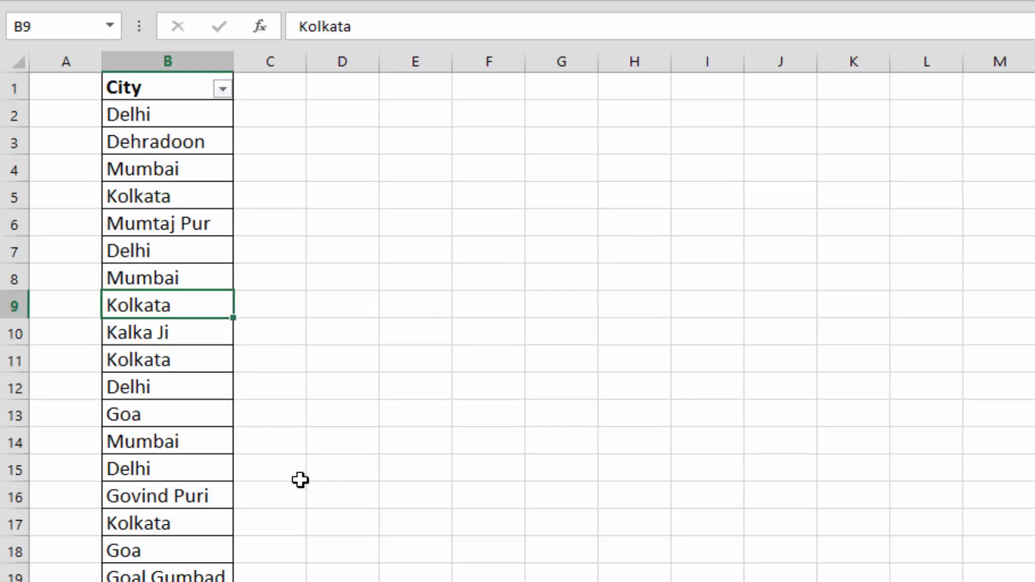
key("alt+Down")
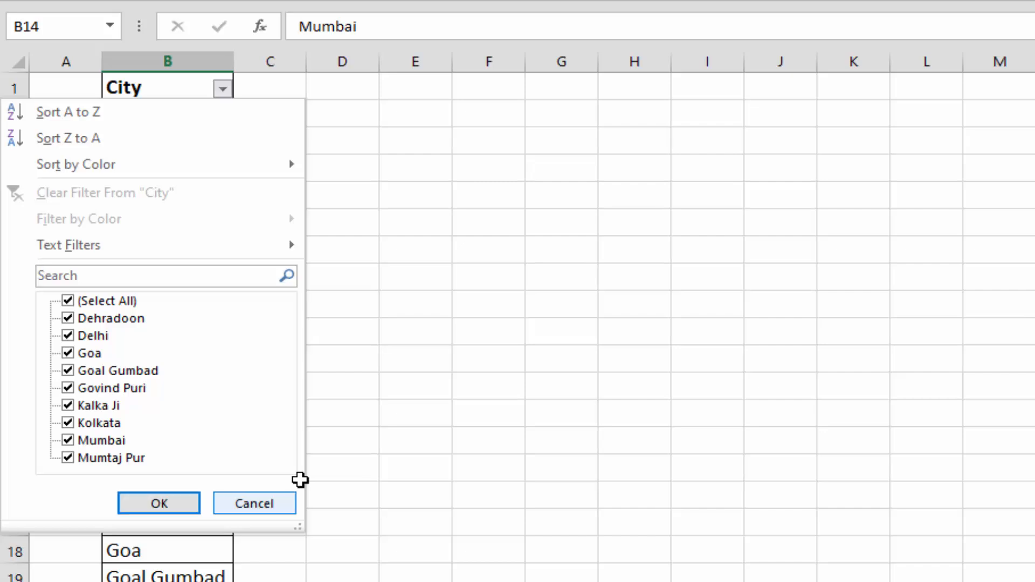
left_click(254, 504)
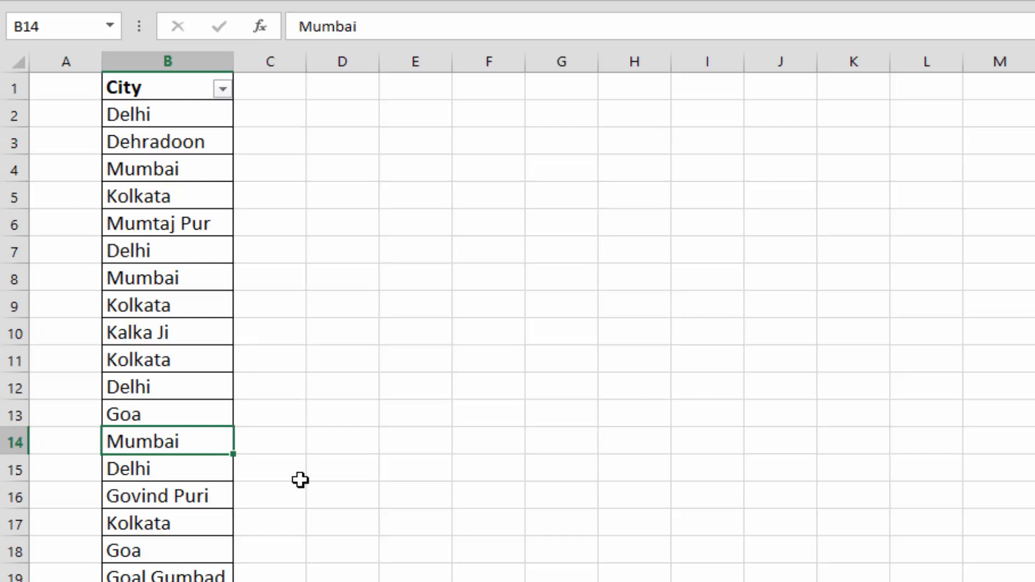
View the City column's filter menu from header cell B1 and close it without filtering.
key("ctrl+Up")
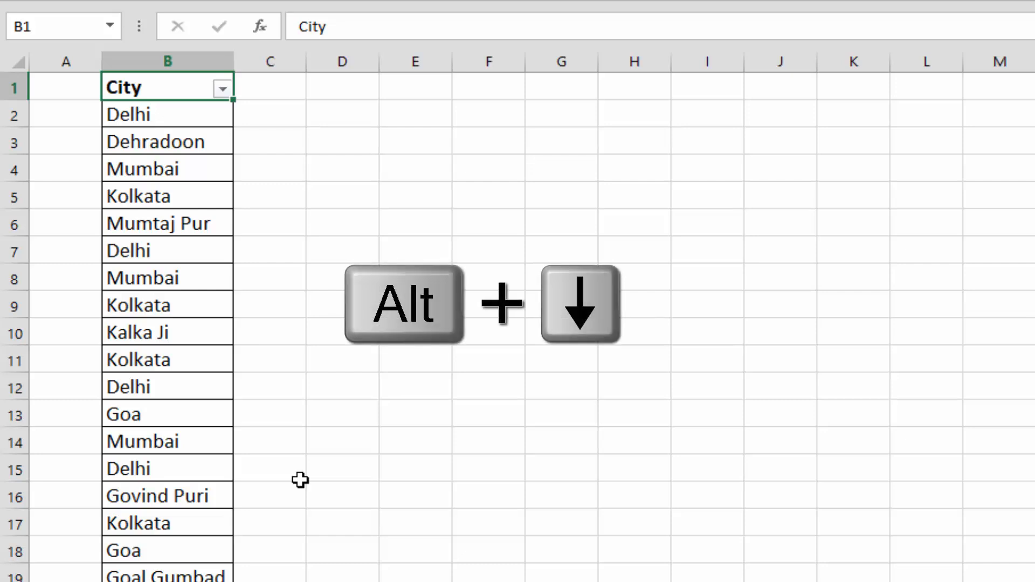
key("alt+Down")
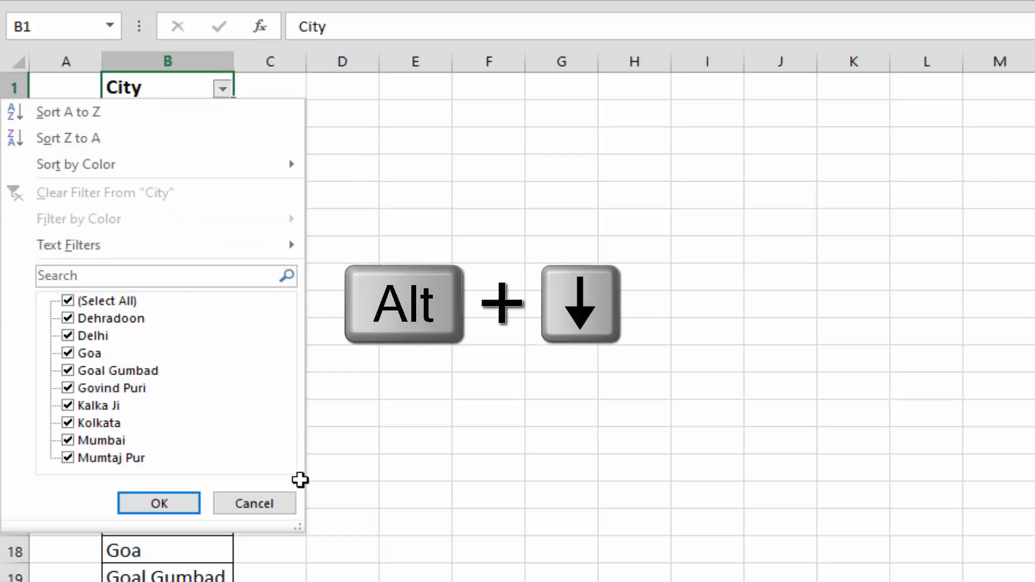
key("Down")
key("Down")
key("Down")
key("Down")
key("Down")
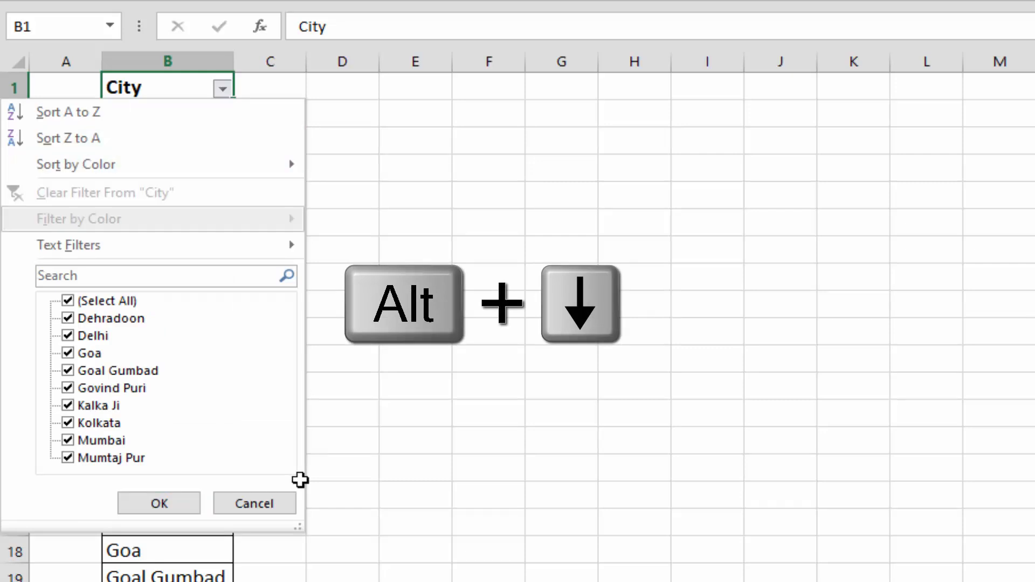
key("Escape")
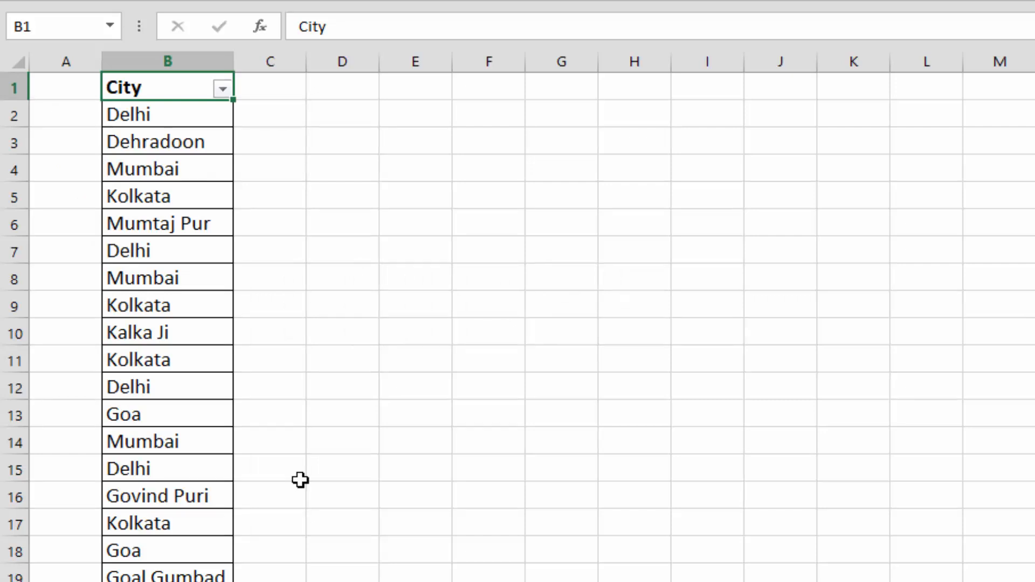
View the pick list of existing city names at cell B19 and close it without choosing an entry.
key("Down")
key("Down")
key("Down")
key("Down")
key("Down")
key("Down")
key("Down")
key("Down")
key("Down")
key("Down")
key("Down")
scroll(300, 480, "down", 3)
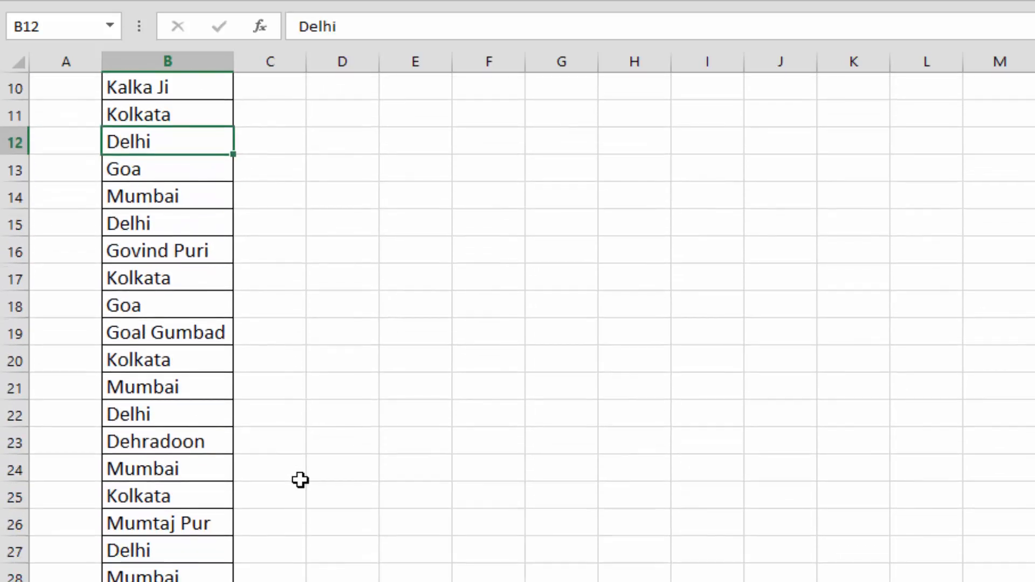
key("Down")
key("Down")
key("Down")
key("Down")
key("Down")
key("Down")
key("Down")
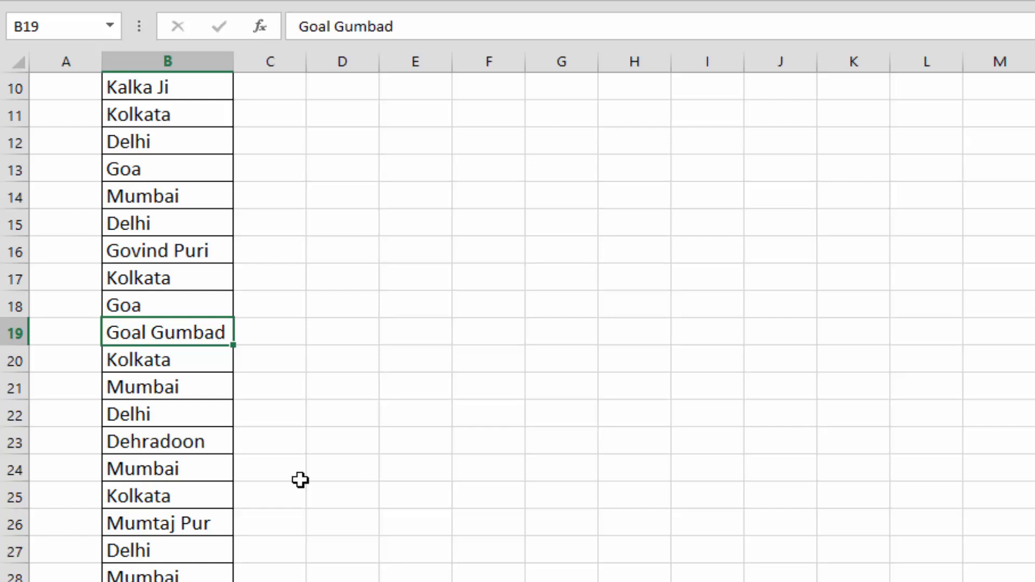
key("alt+Down")
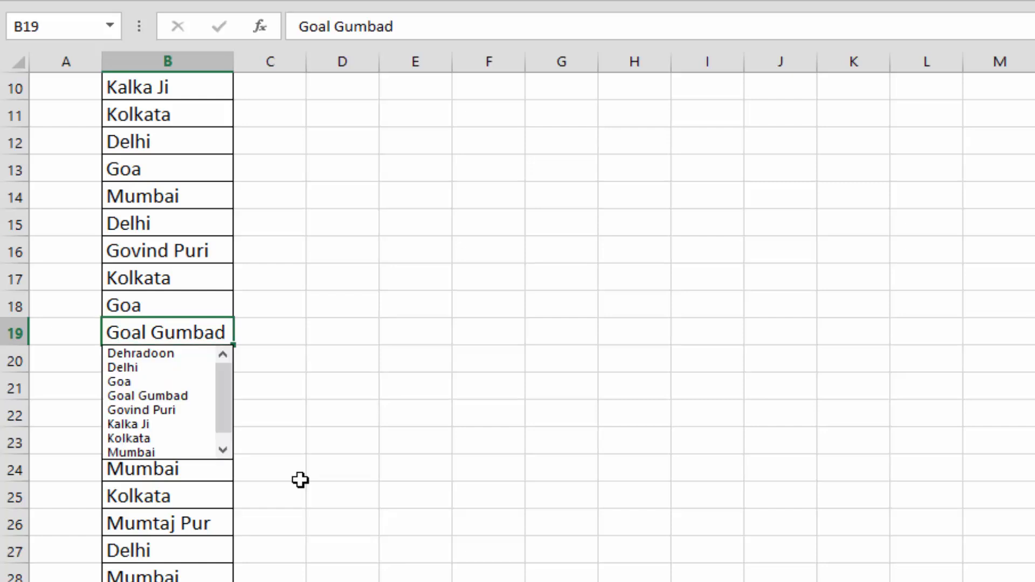
scroll(301, 479, "down", 1)
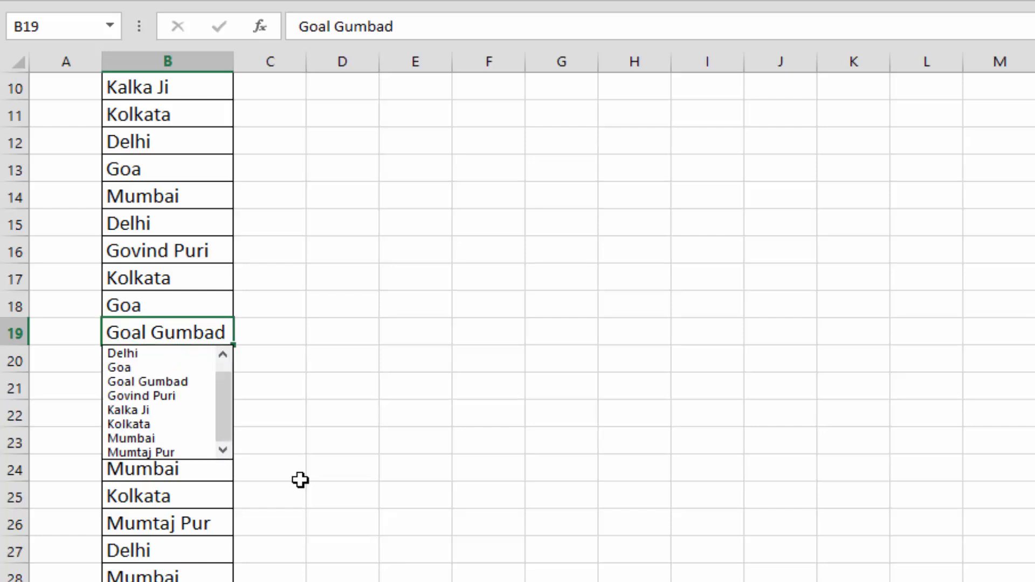
key("Escape")
Remove the filter from the City column.
scroll(300, 480, "up", 3)
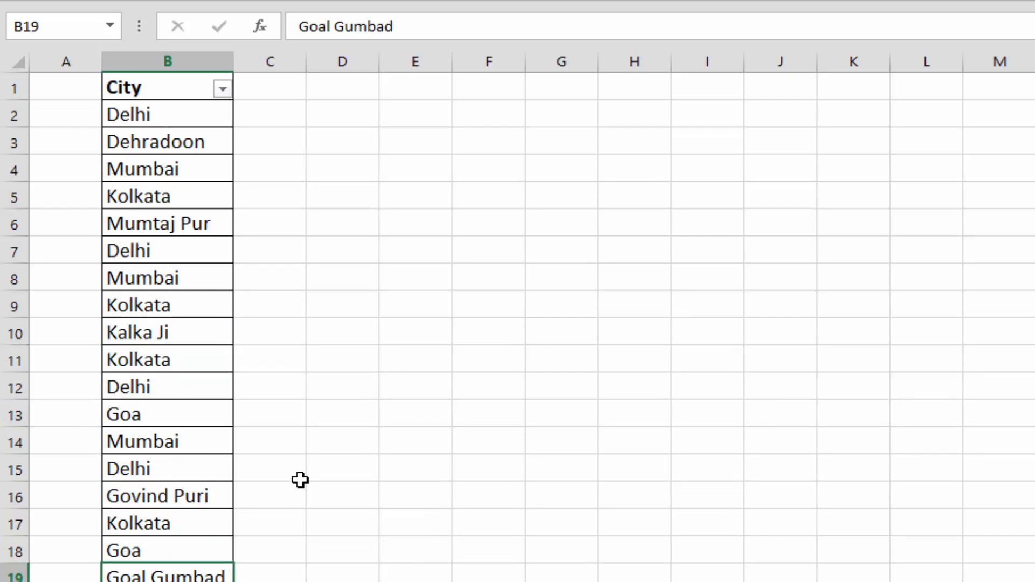
key("ctrl+Up")
key("Up")
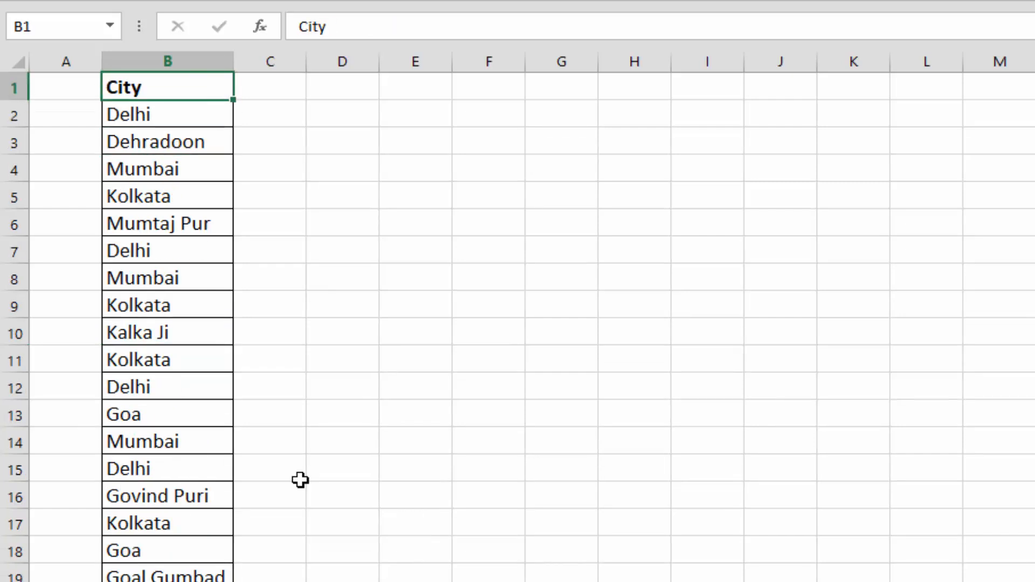
View the pick list of existing city names at cell B24 without choosing an entry, and continue down to B28.
key("Down")
key("Down")
scroll(300, 480, "down", 5)
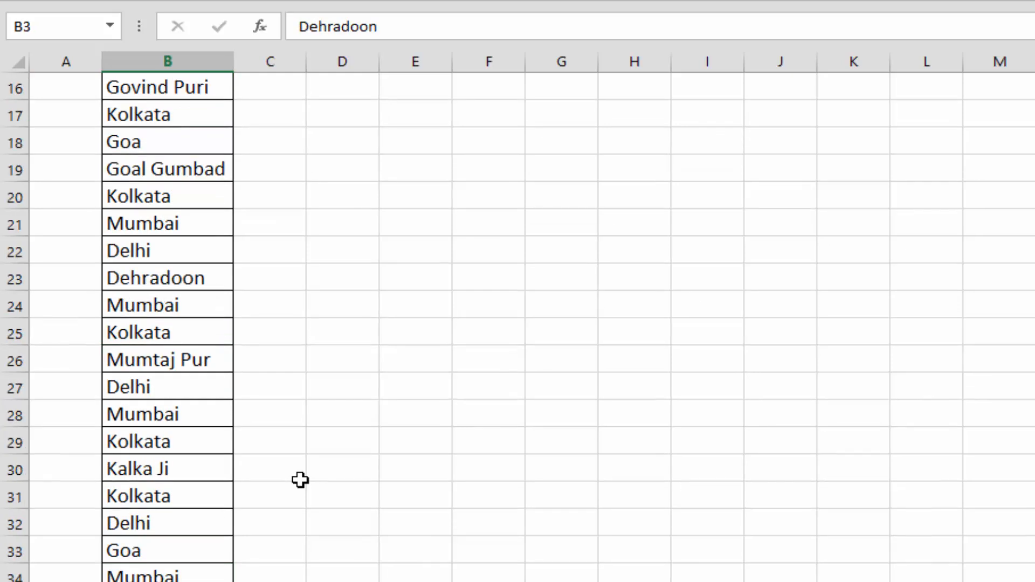
key("Page_Down")
key("Down")
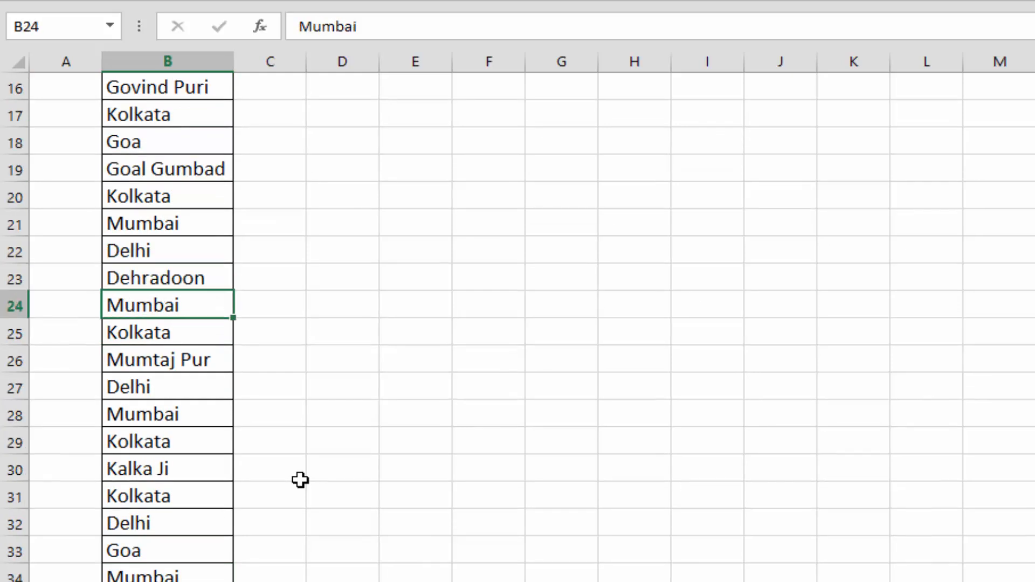
key("alt+Down")
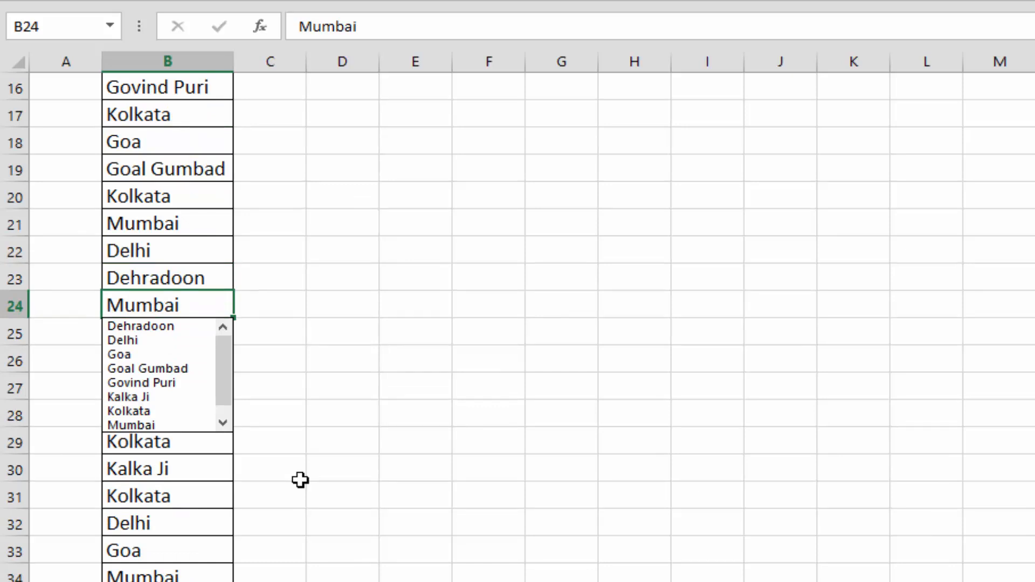
key("Down")
key("Down")
key("Down")
key("Down")
scroll(300, 479, "down", 1)
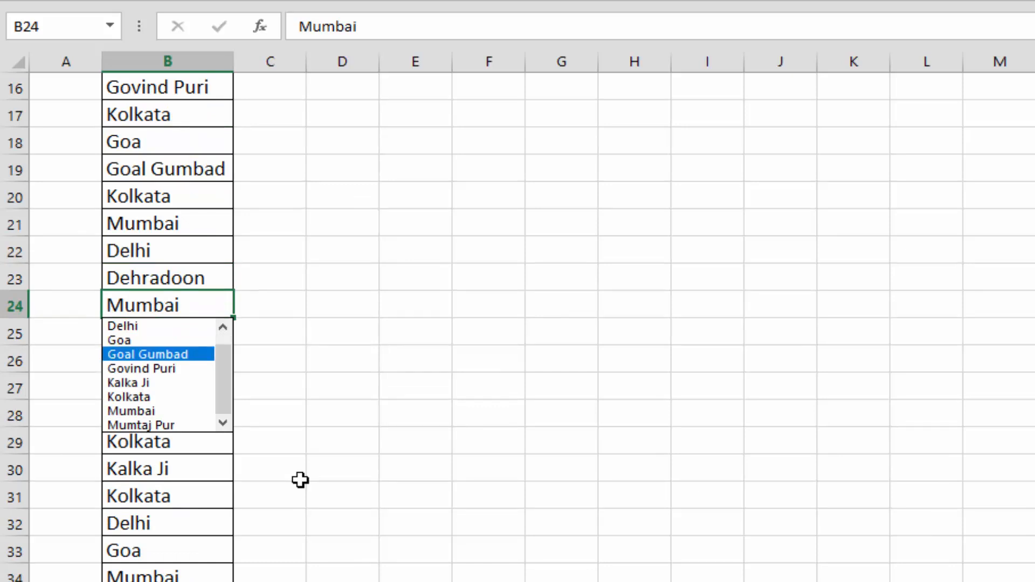
key("Escape")
key("Down")
key("Down")
key("Down")
key("Down")
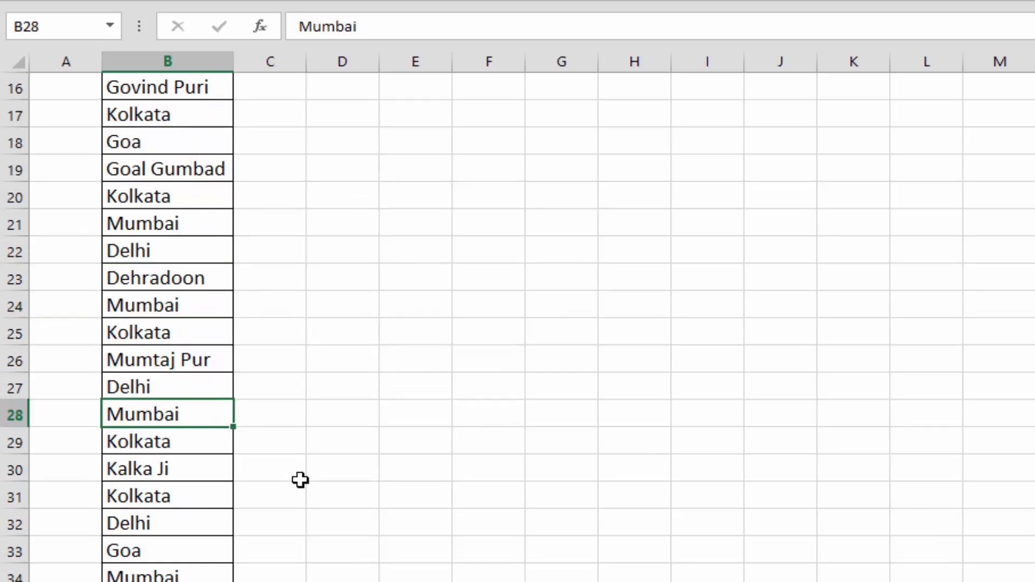
Enter Govind Puri in cell B42 below the City list by choosing it from the column's existing entries.
scroll(300, 480, "down", 6)
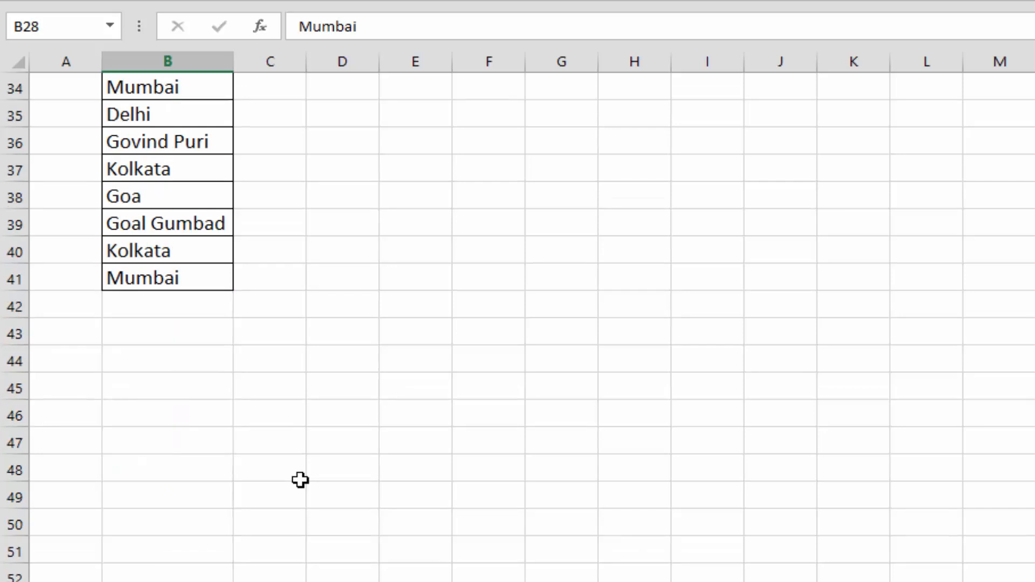
key("ctrl+Down")
key("Down")
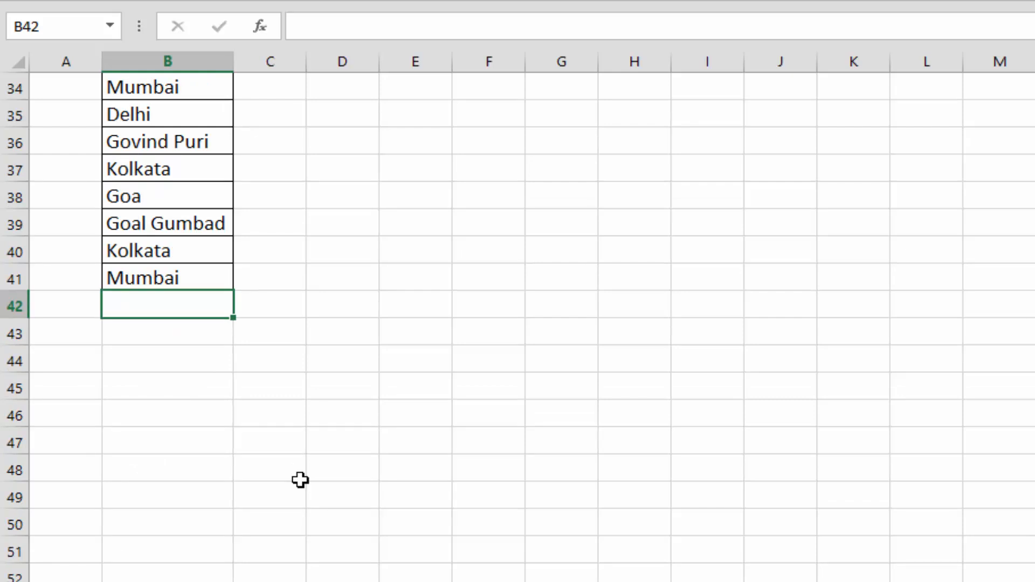
scroll(301, 480, "up", 11)
scroll(300, 480, "down", 13)
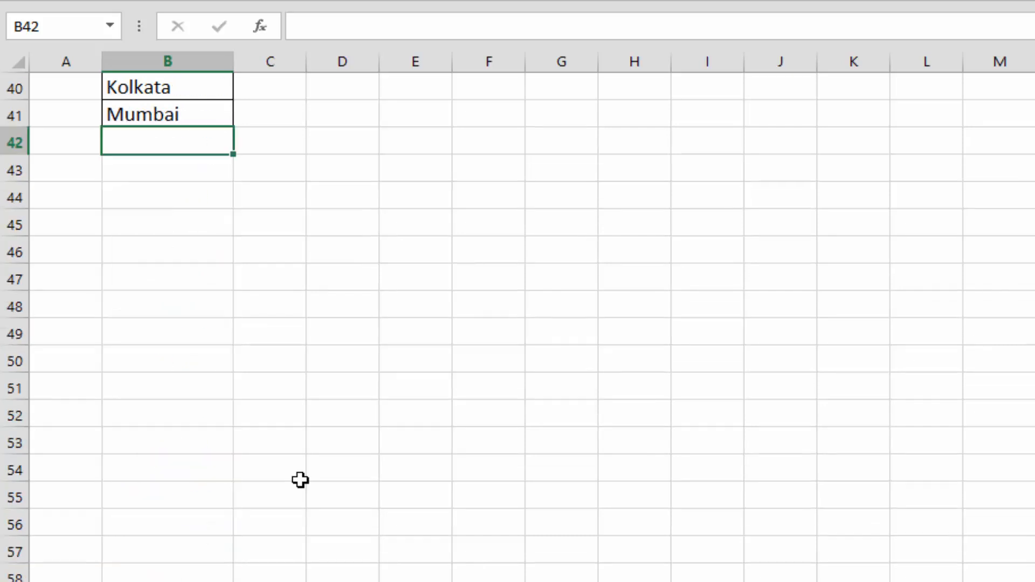
scroll(301, 480, "up", 2)
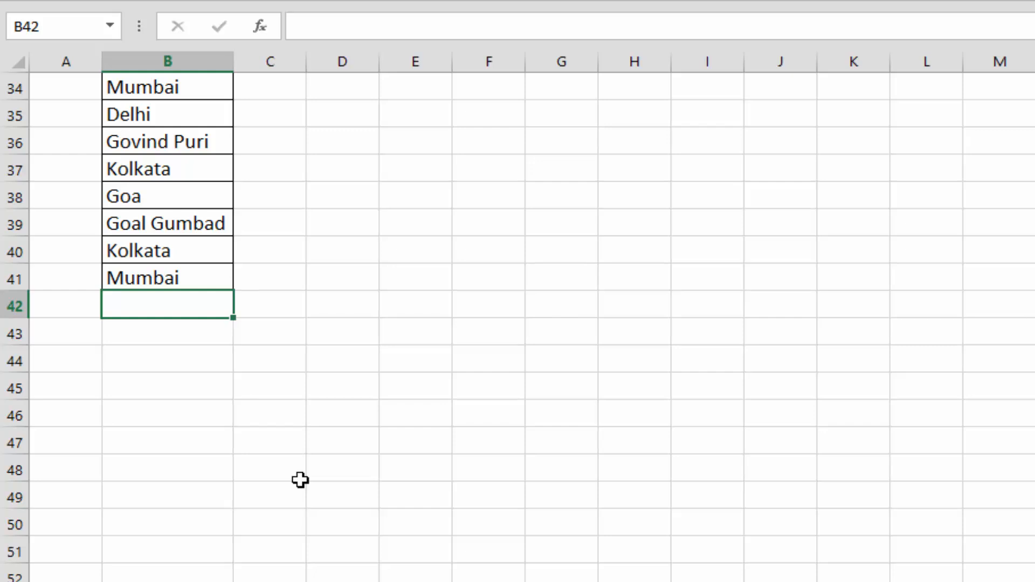
key("alt+Down")
key("Down")
key("Down")
key("Down")
key("Down")
key("Down")
key("Down")
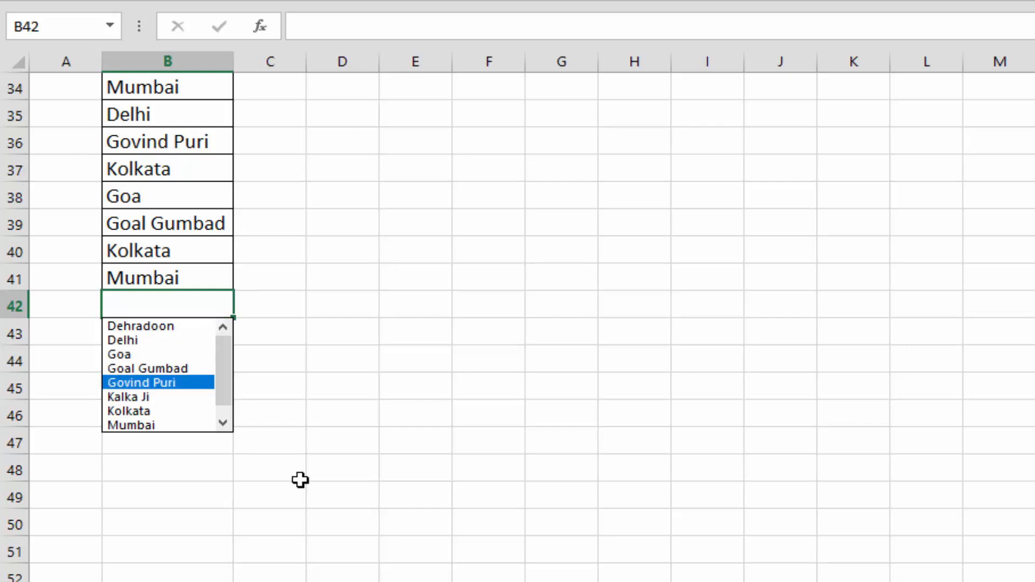
key("Up")
key("Return")
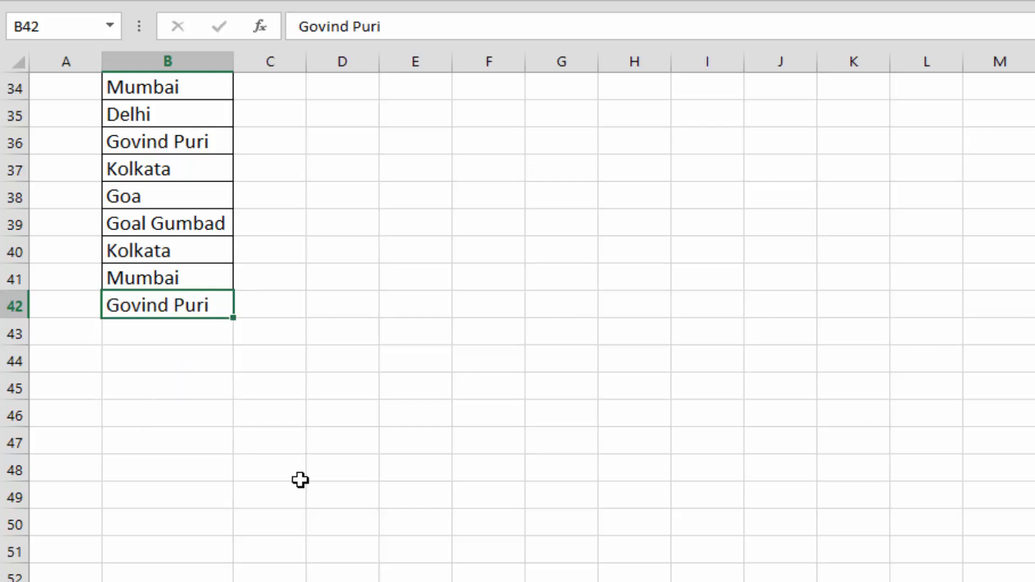
key("Return")
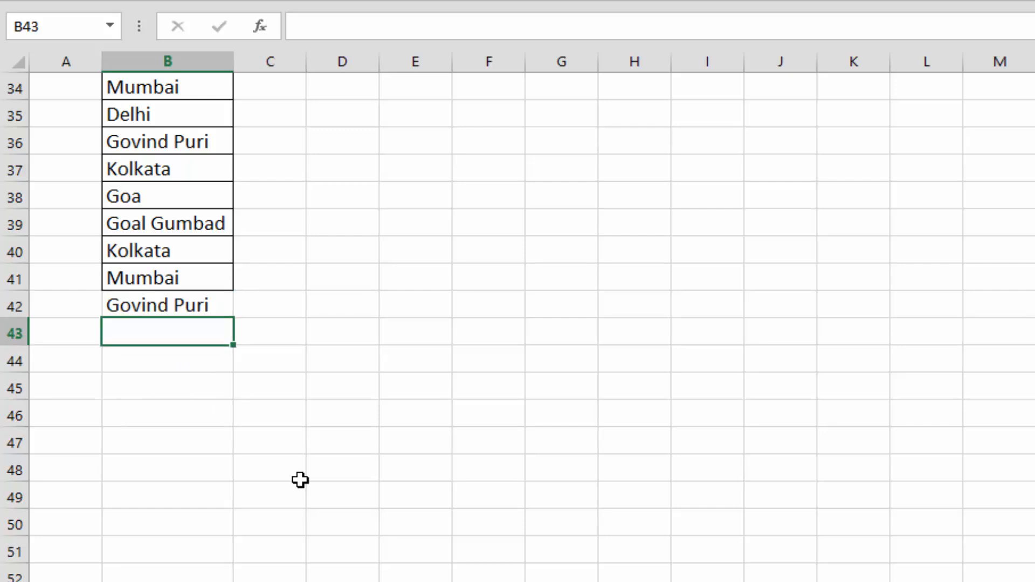
Look through the worksheets after Sheet2, up to Sheet3, and return to Sheet7.
scroll(301, 480, "up", 11)
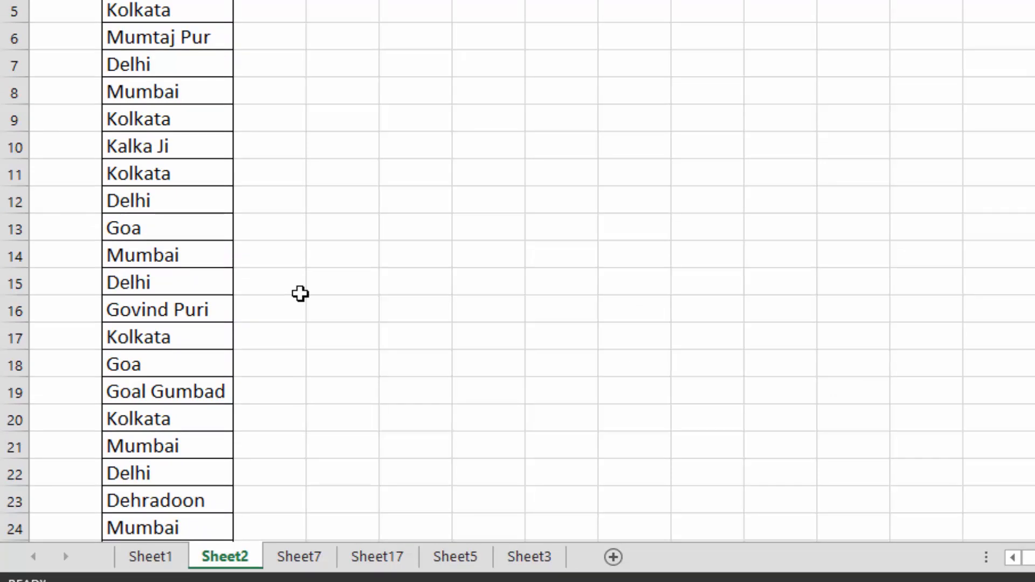
key("ctrl+Page_Down")
key("ctrl+Page_Down")
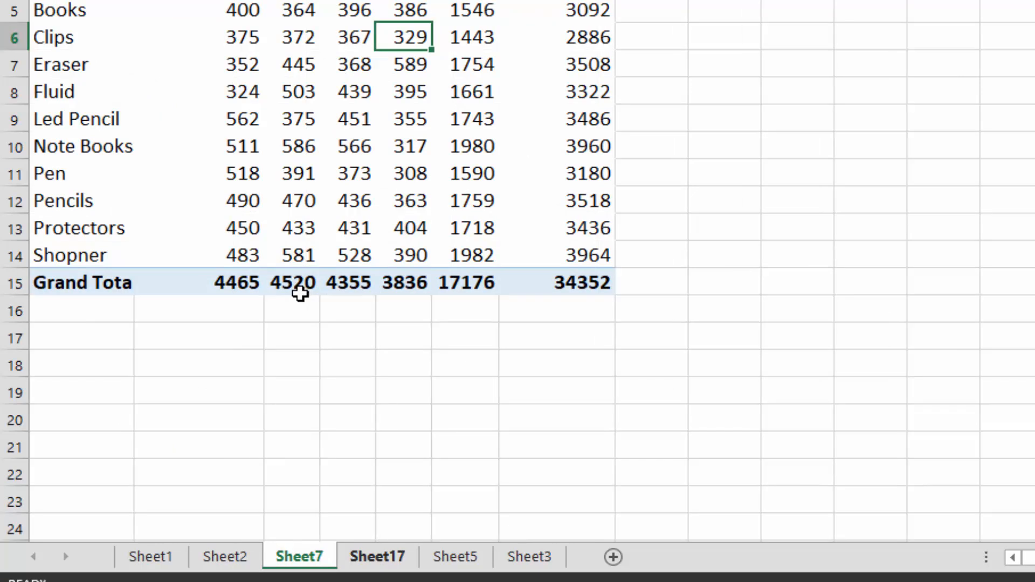
key("ctrl+Page_Down")
key("ctrl+Page_Down")
key("ctrl+Page_Up")
key("ctrl+Page_Up")
key("ctrl+Page_Up")
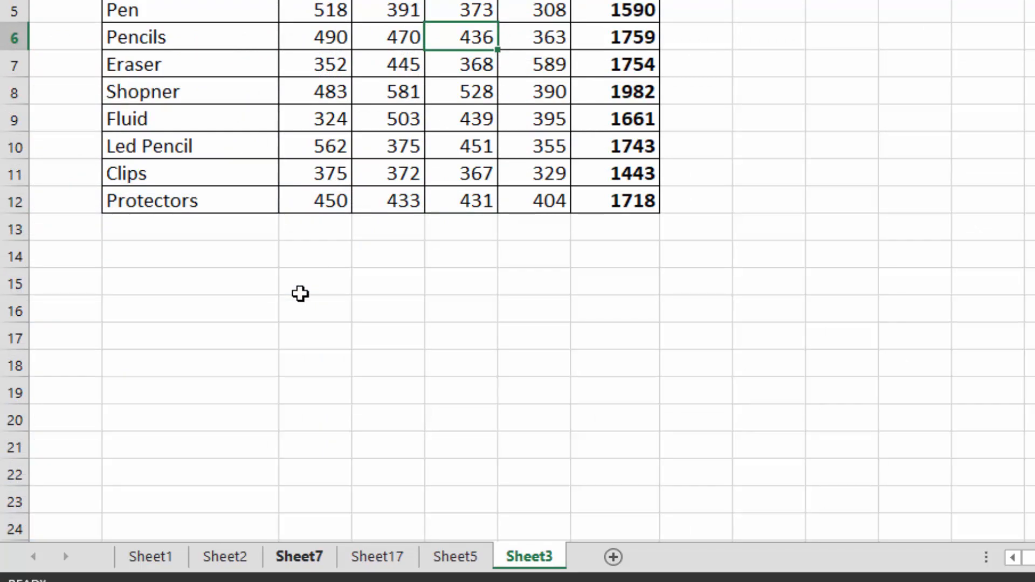
View the worksheet commands available for Sheet7, including Hide, and close them without applying any.
key("shift+F10")
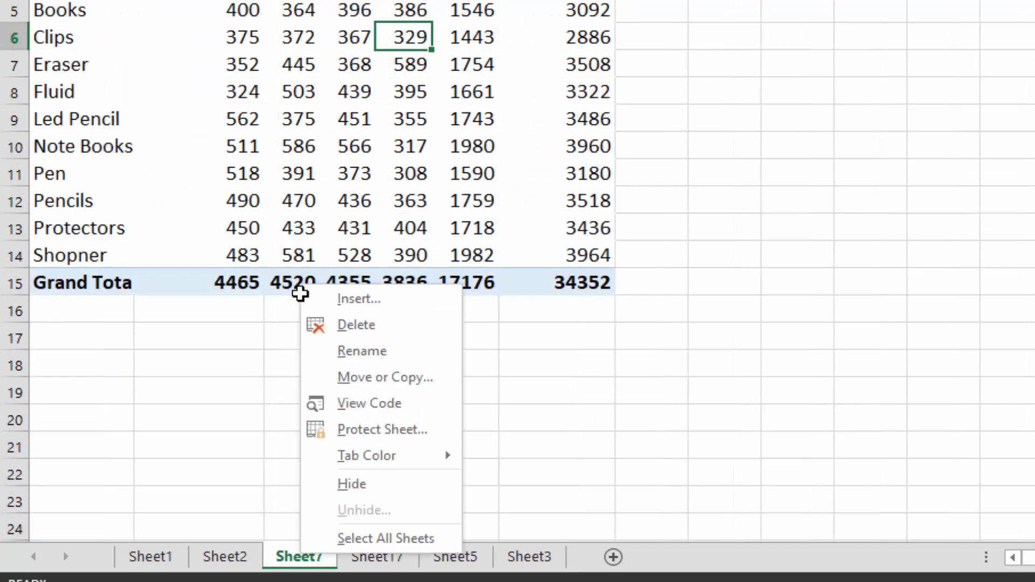
key("Up")
key("Up")
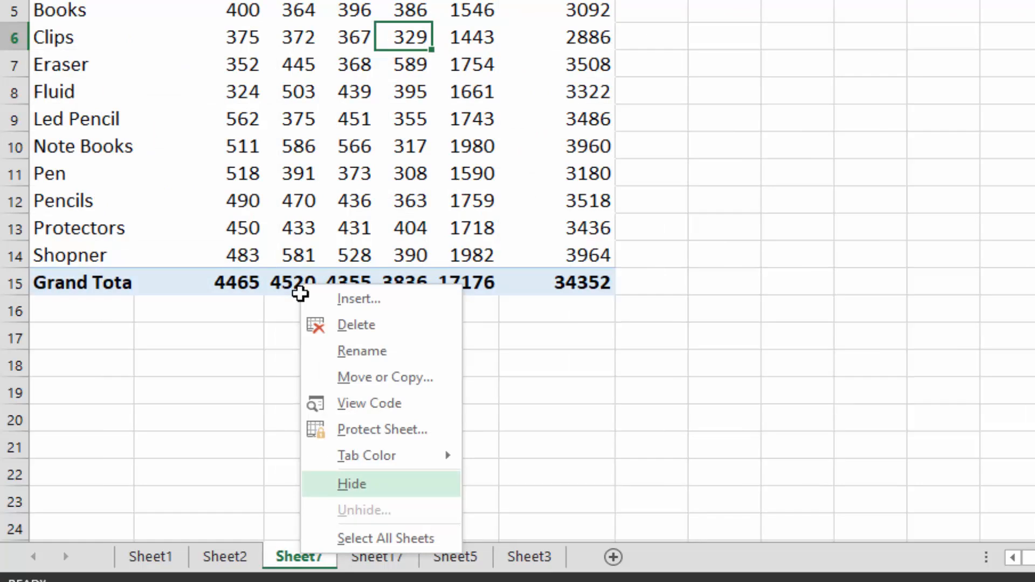
key("Down")
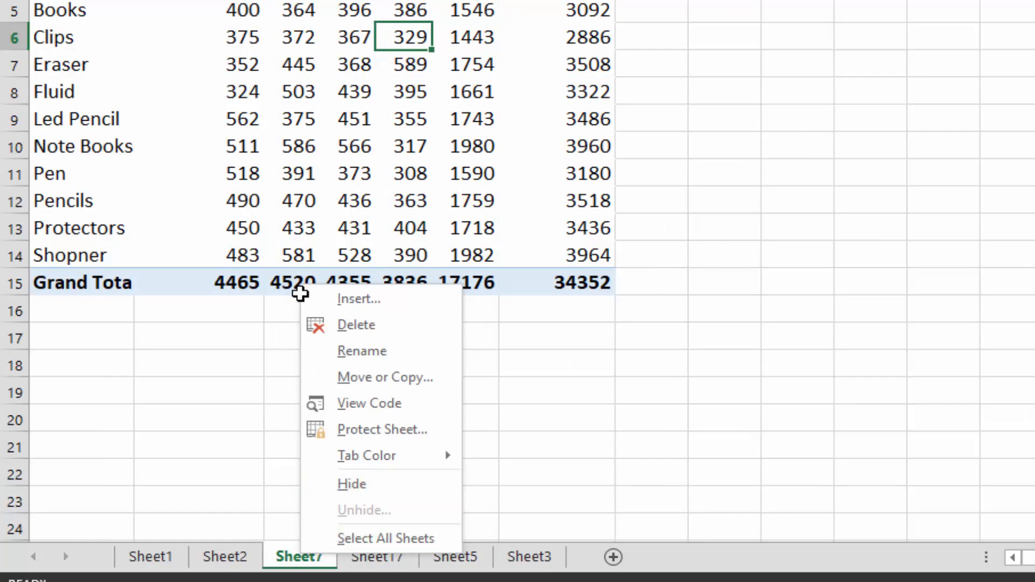
key("Escape")
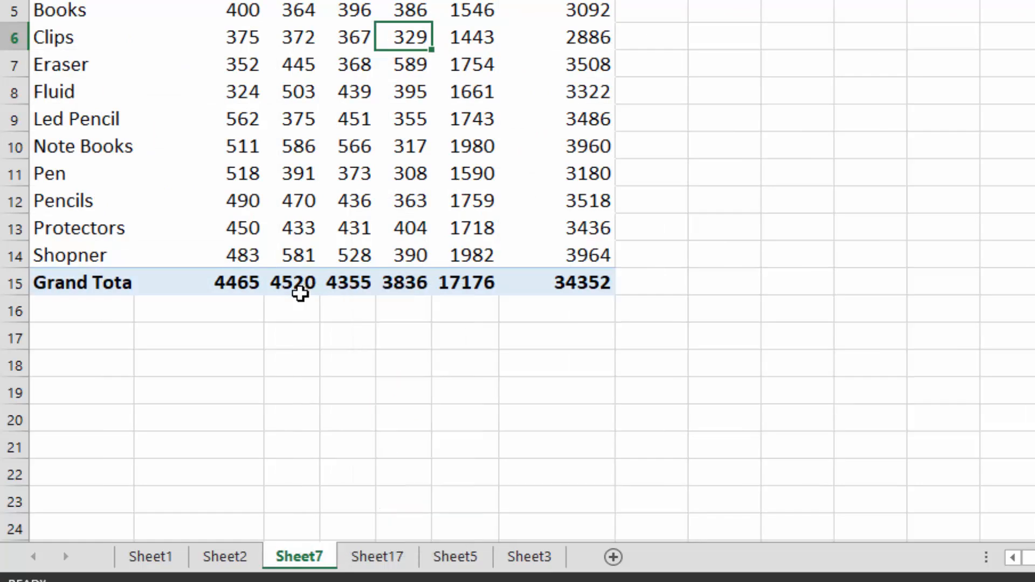
Group Sheet7, Sheet17, Sheet5 and Sheet3 and hide them all together.
key("Right")
key("ctrl+space")
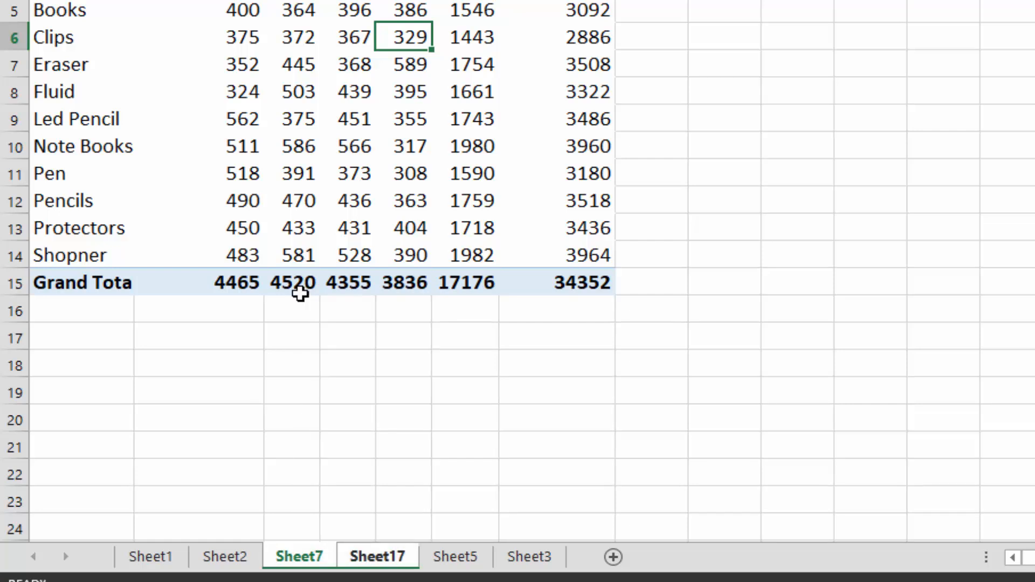
key("Right")
key("ctrl+space")
key("Right")
key("ctrl+space")
key("alt+o")
key("h")
key("h")
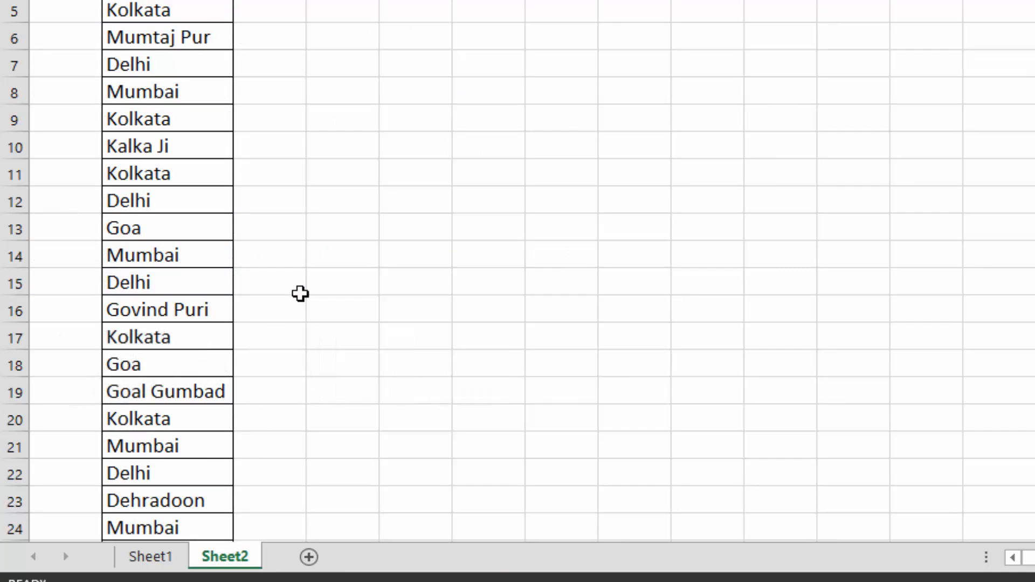
Unhide Sheet17.
key("alt+o")
key("h")
key("u")
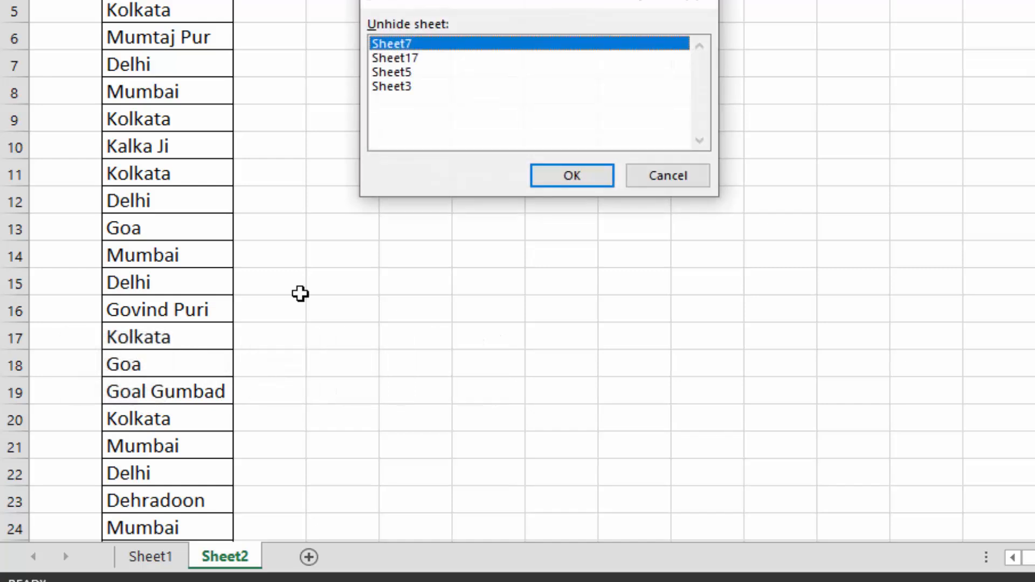
key("Down")
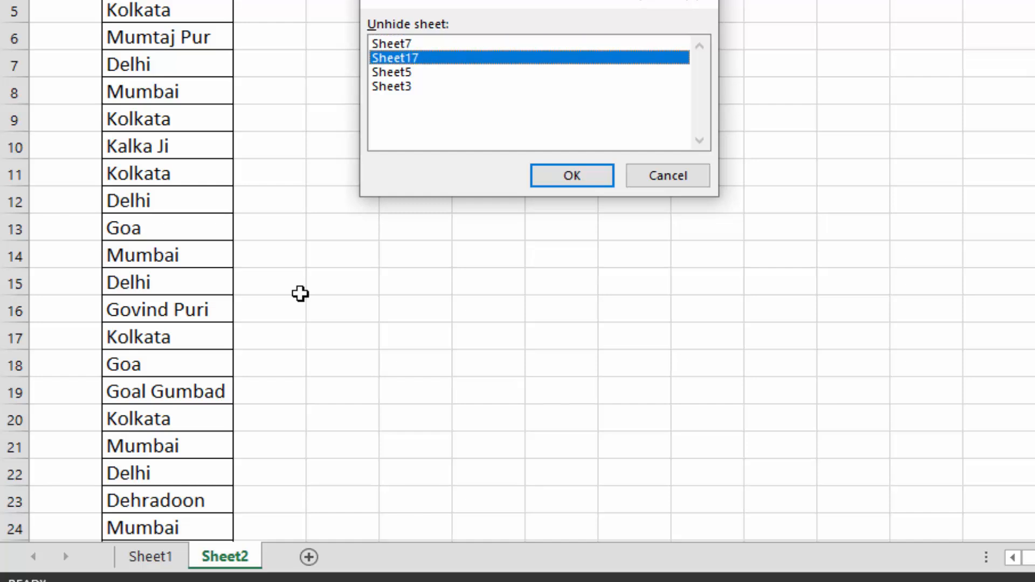
key("Return")
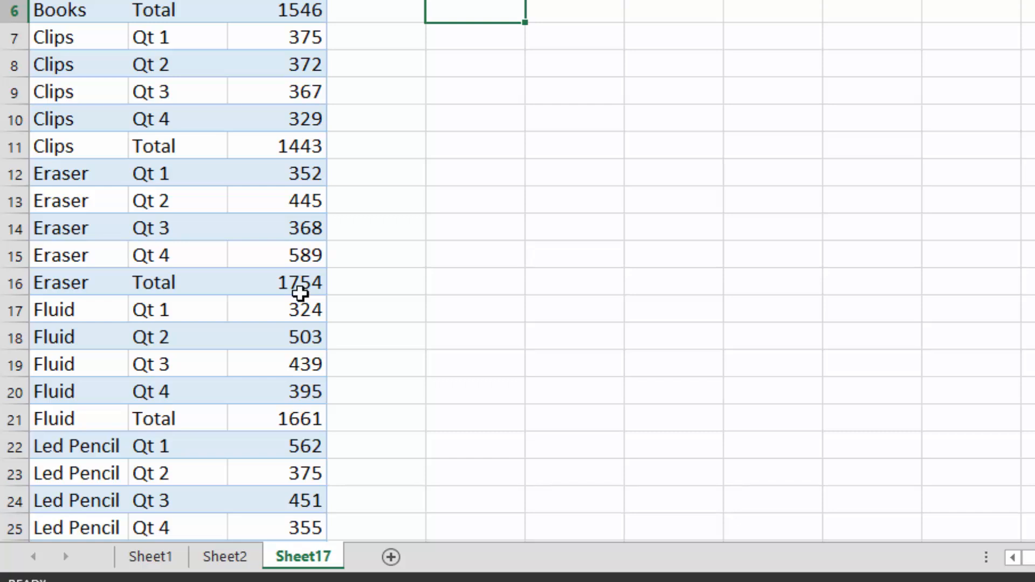
Unhide Sheet7 from the list of hidden worksheets.
key("alt+o")
key("h")
key("u")
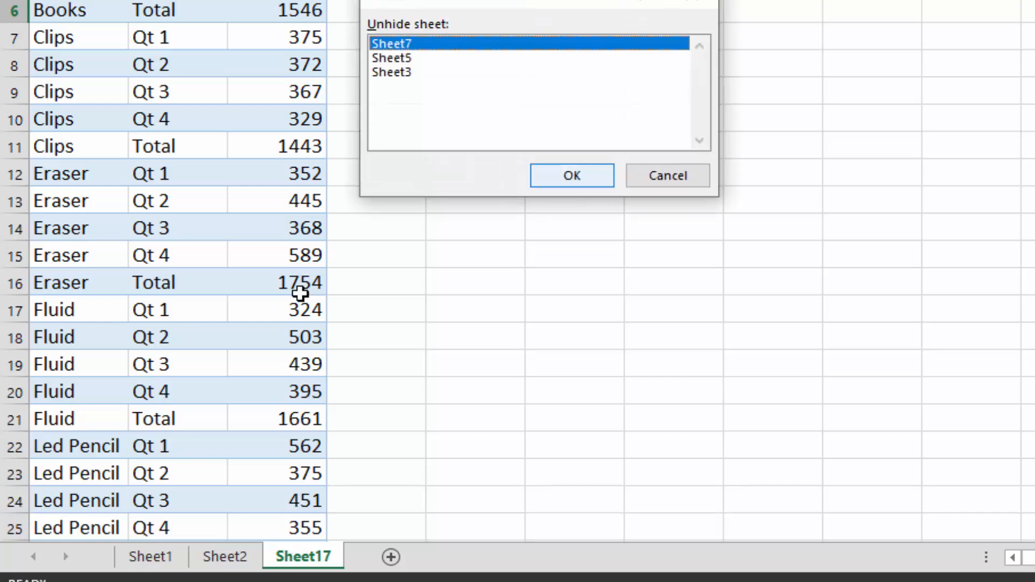
key("Down")
key("Up")
key("Return")
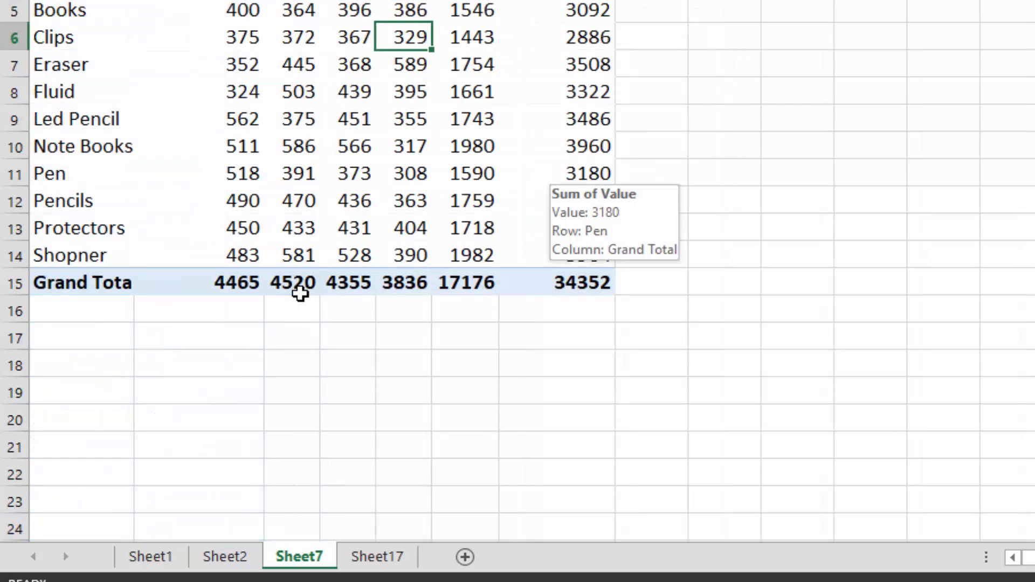
Unhide Sheet5 from the list of hidden worksheets.
key("alt+h")
key("o")
key("u")
key("h")
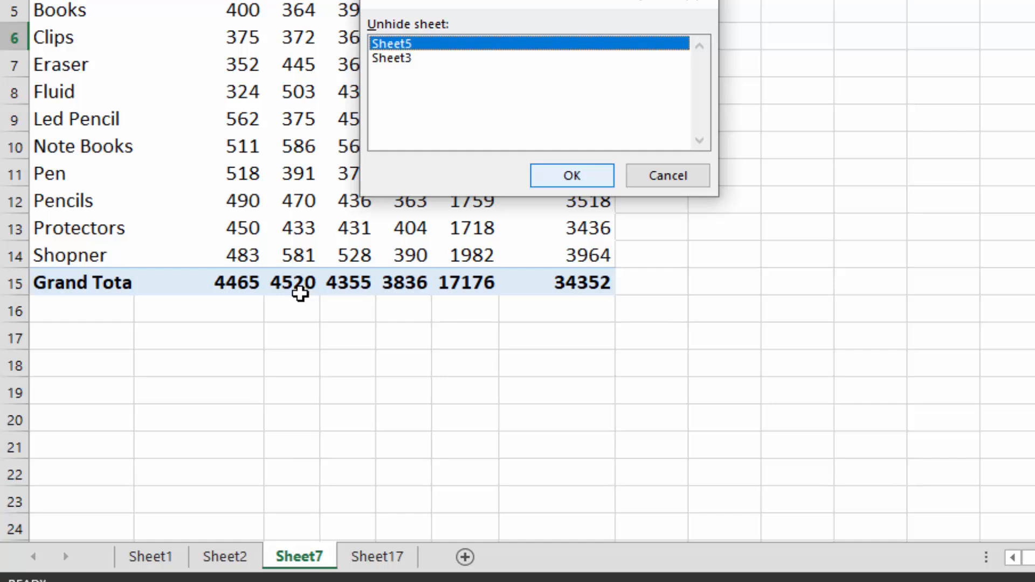
key("Return")
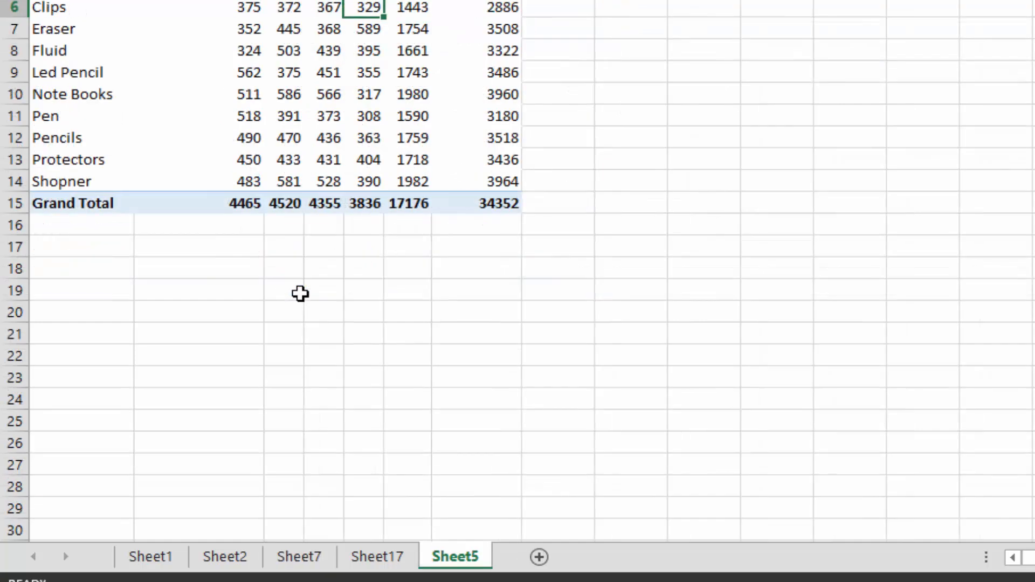
Unhide Sheet3, the last remaining hidden worksheet.
key("alt+h")
key("o")
key("u")
key("h")
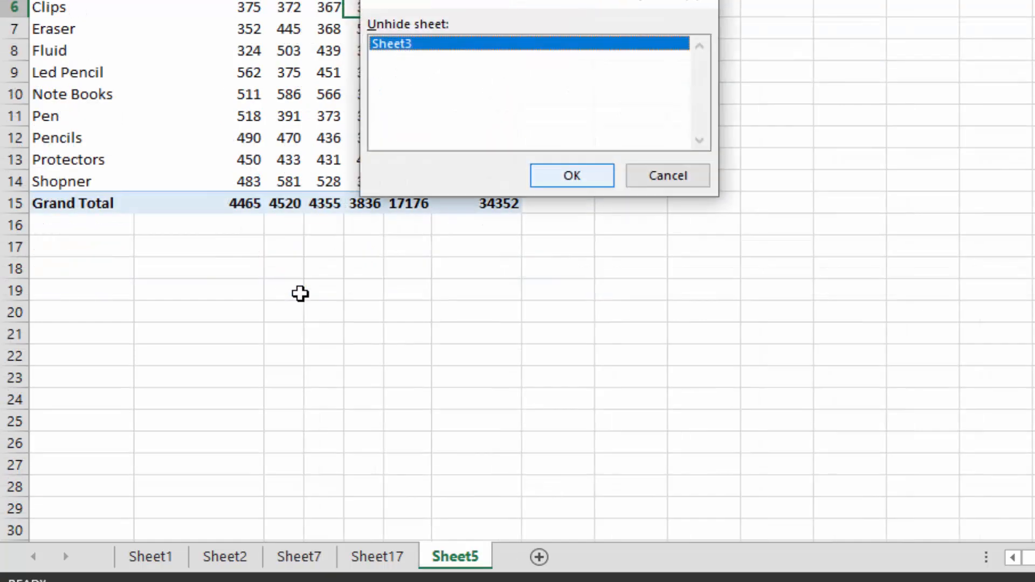
key("Return")
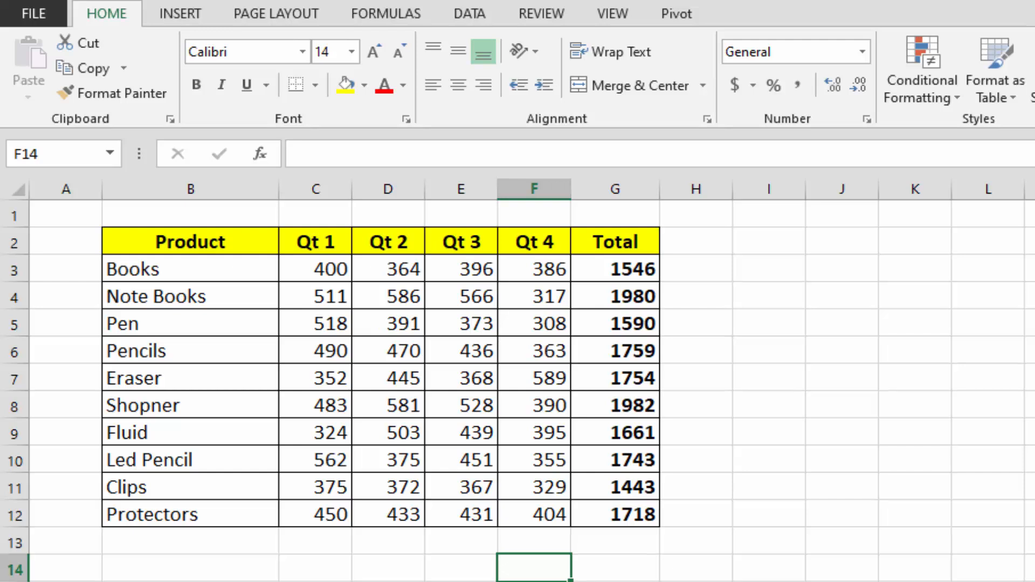
Select the entire product sales worksheet and increase its font size in two increments to 18.
left_click(19, 190)
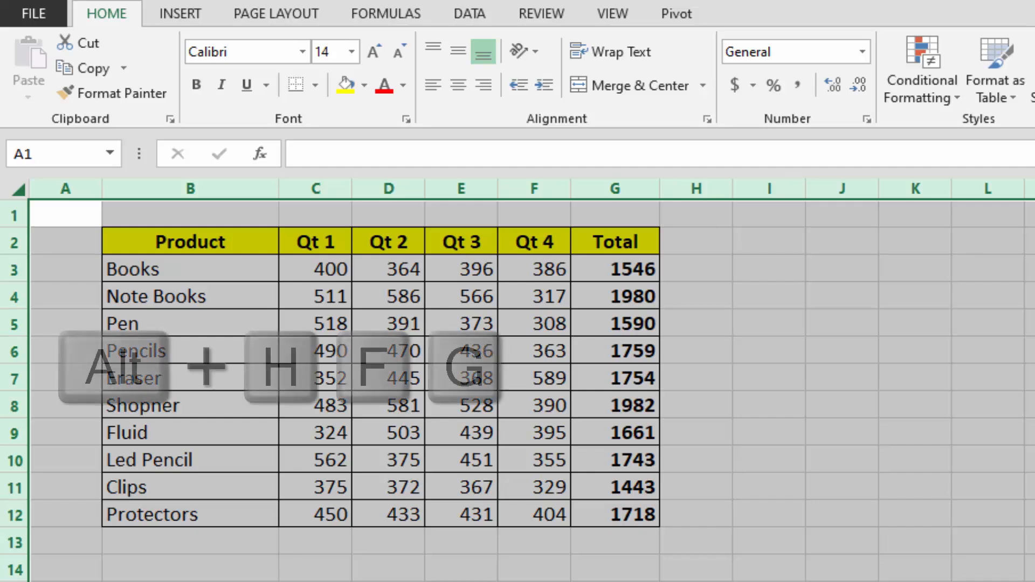
key("alt")
key("h")
key("f")
key("g")
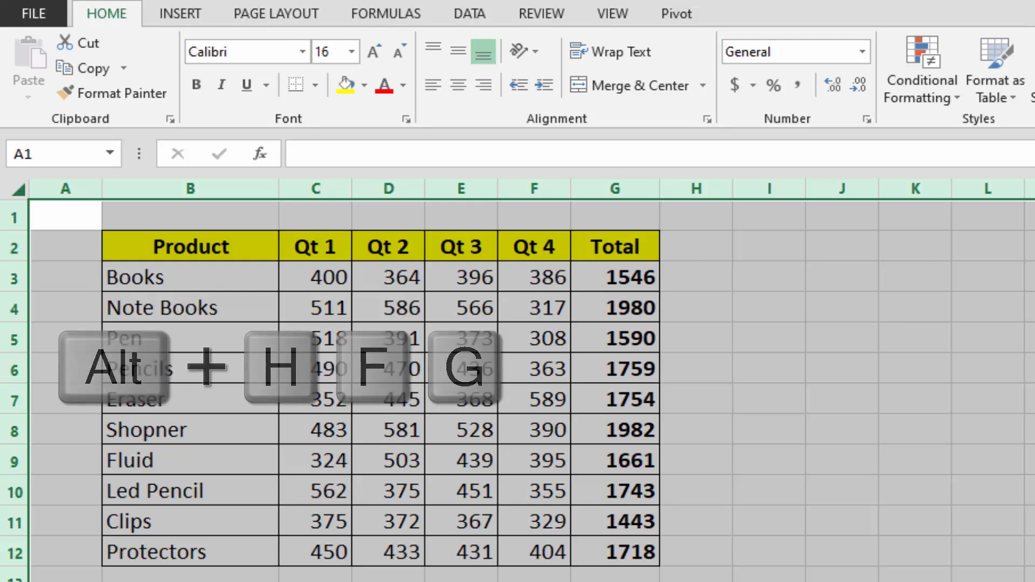
key("alt")
key("h")
key("f")
key("g")
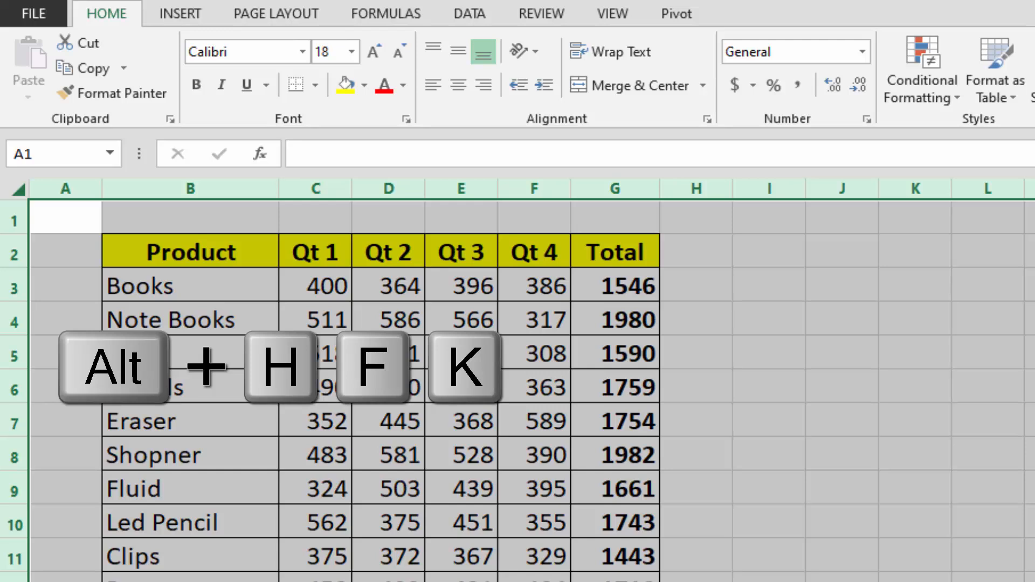
Decrease the font size of the entire selected worksheet in two increments to 14.
key("alt")
key("h")
key("f")
key("k")
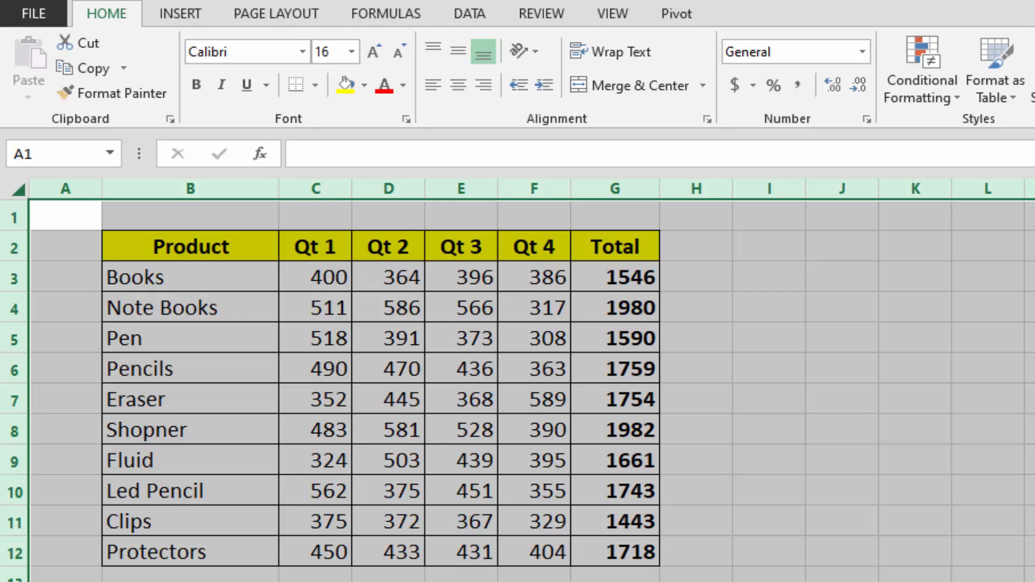
key("alt")
key("h")
key("f")
key("k")
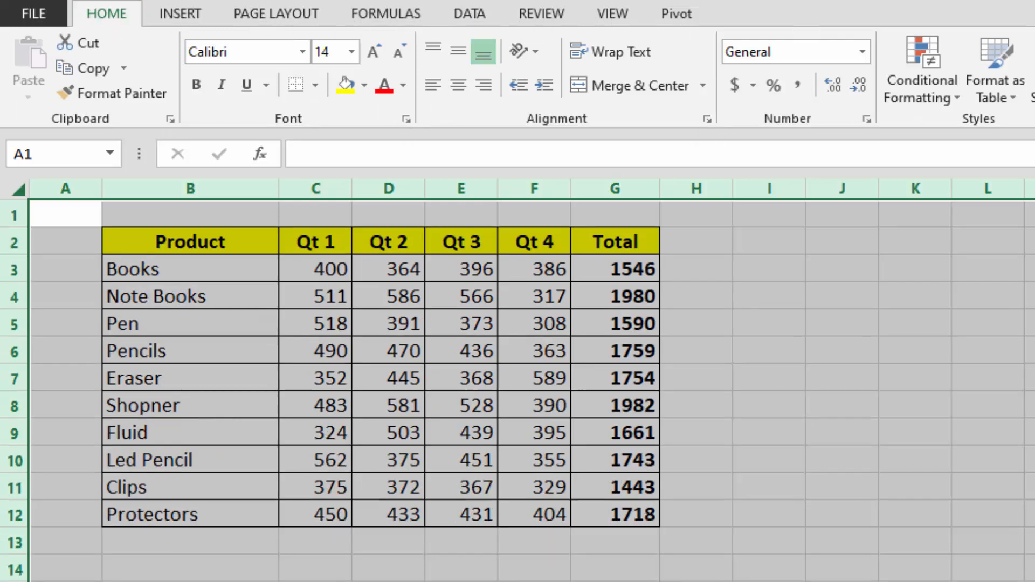
Select cell C7 in the product sales table and turn on filtering for its header row.
left_click(315, 378)
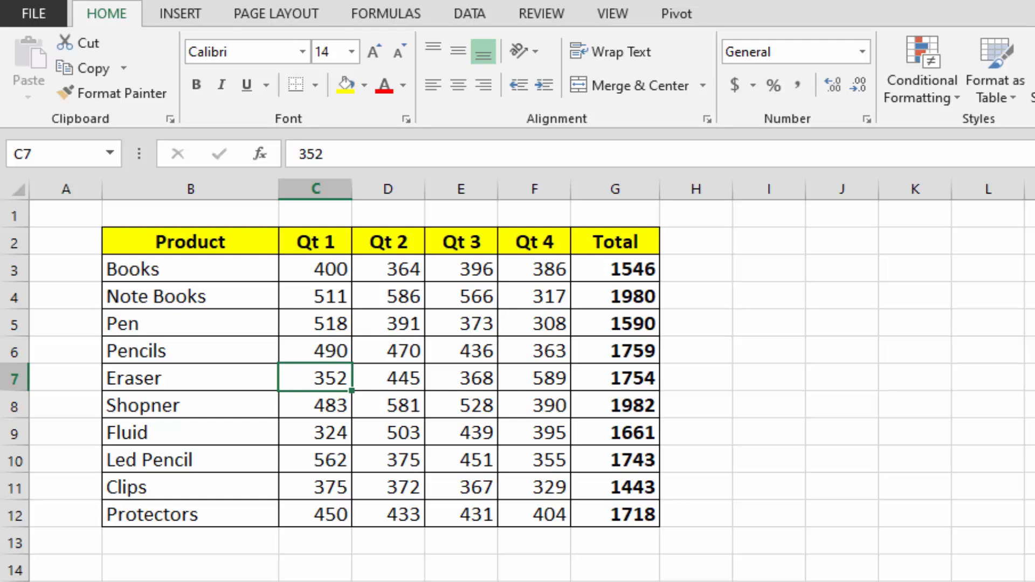
key("alt")
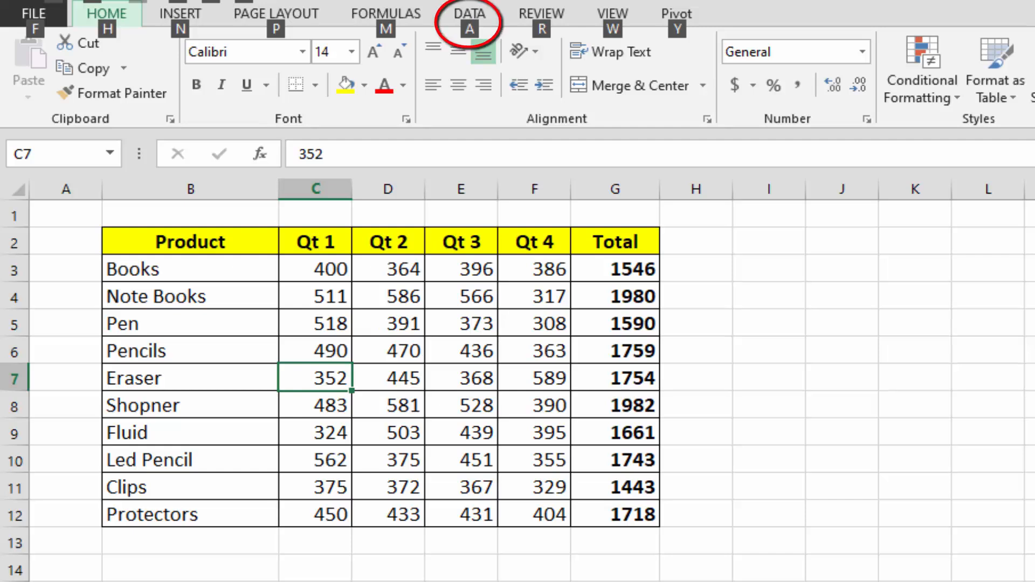
key("a")
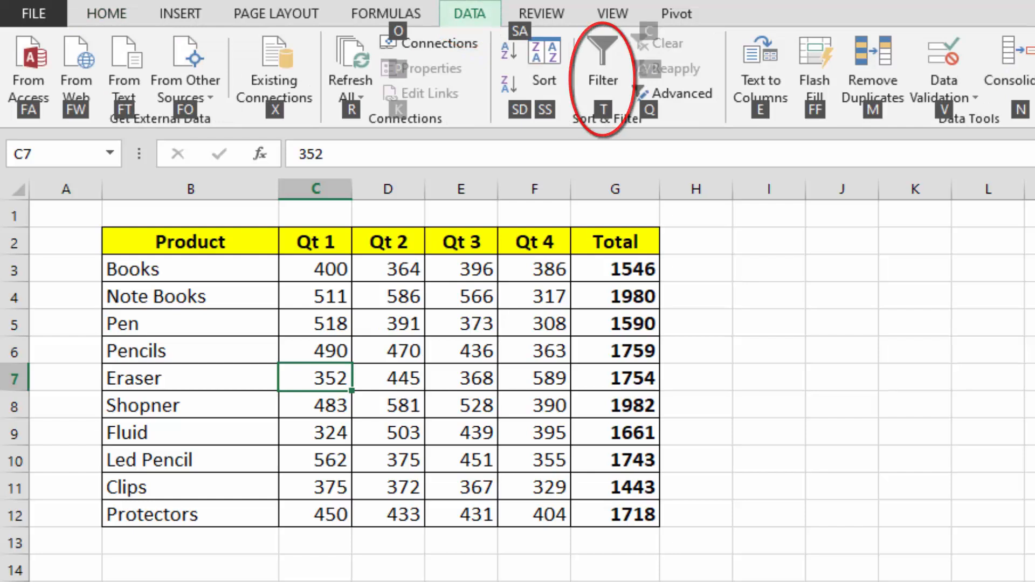
key("t")
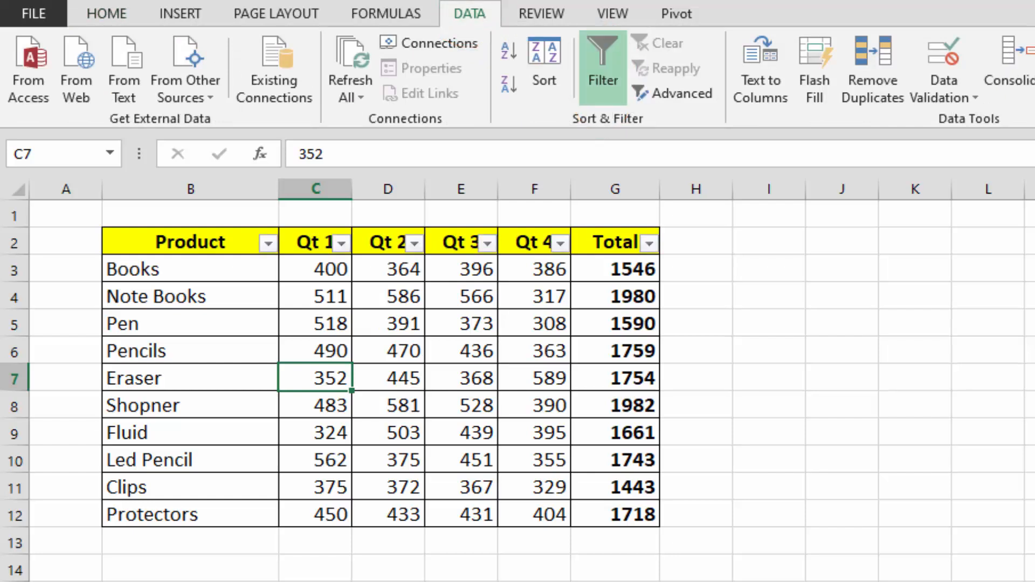